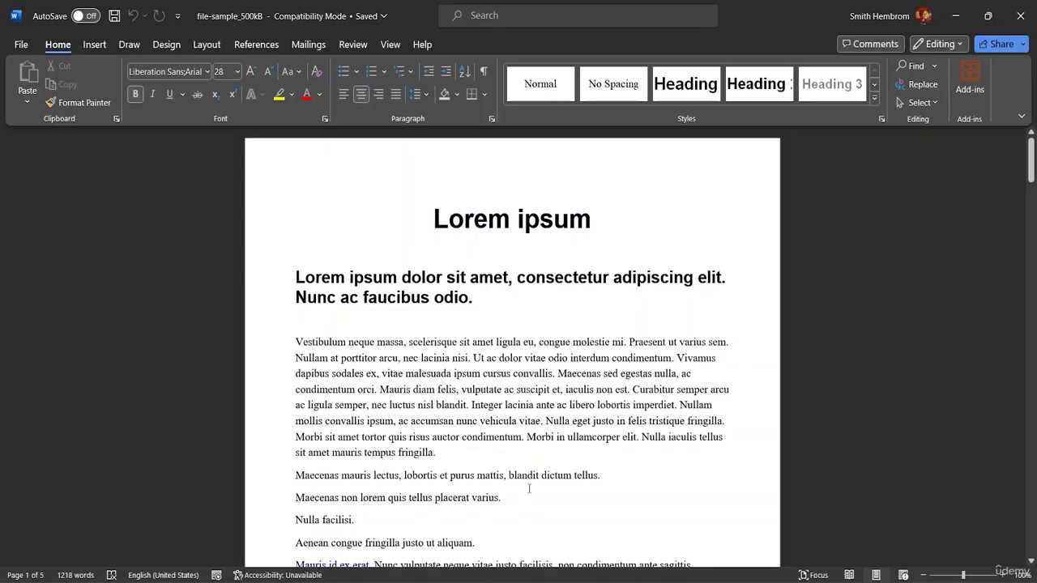
Step: Set up a box page border for the whole document with the 3 pt thick-and-thin double line style
scroll(522, 462, "down", 3)
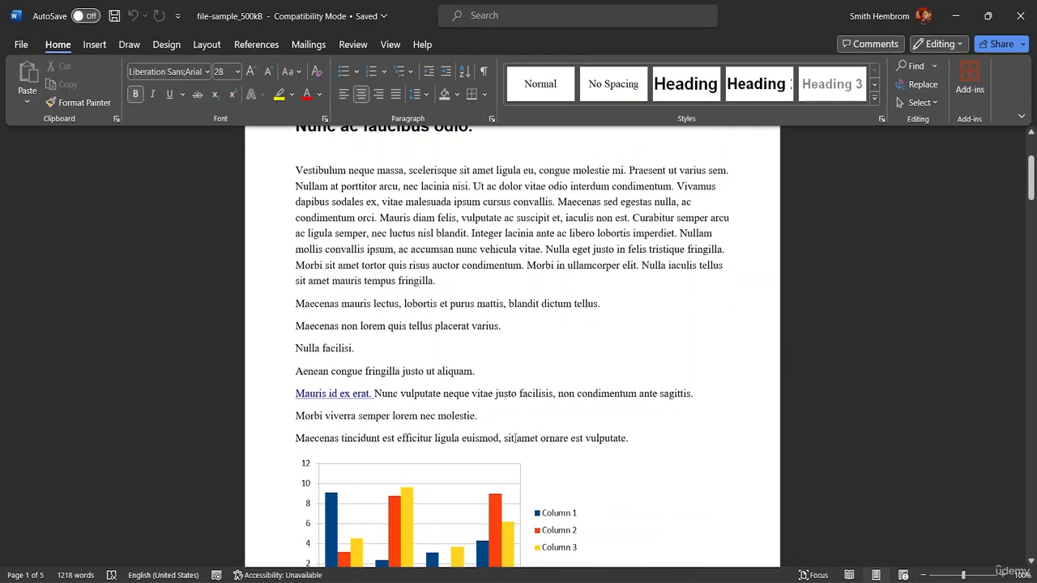
scroll(515, 438, "up", 3)
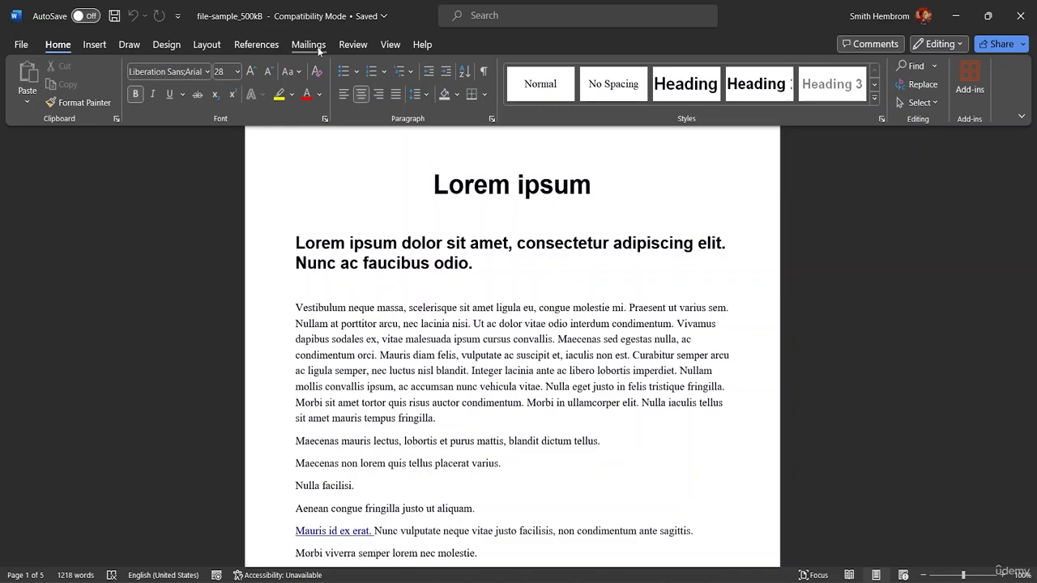
left_click(166, 45)
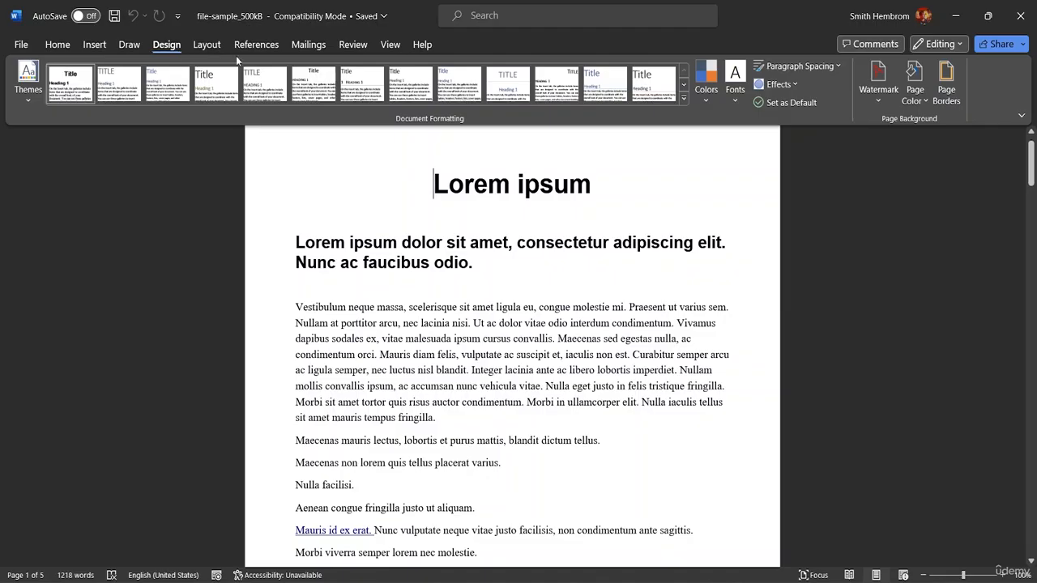
left_click(951, 101)
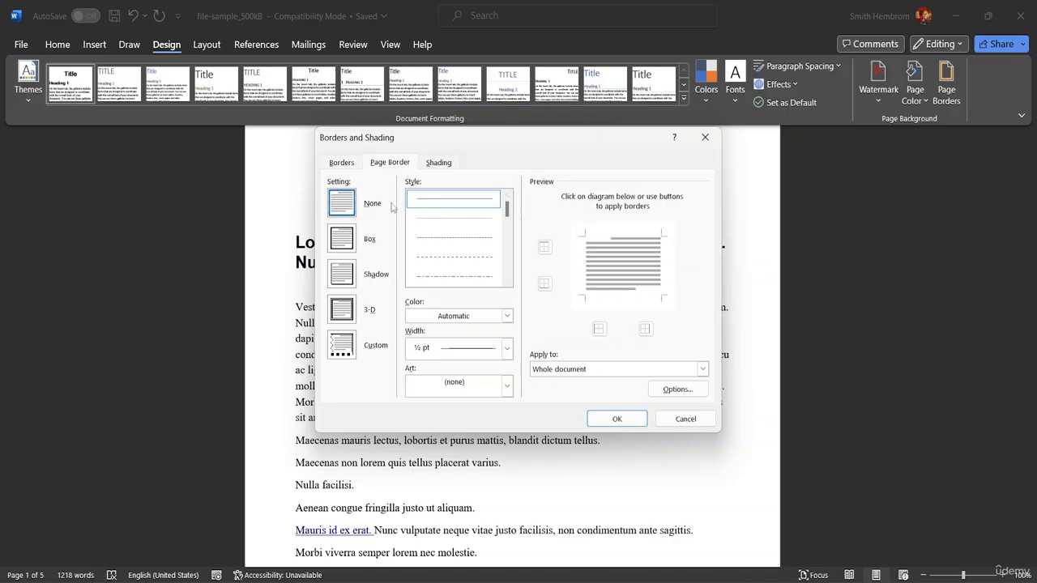
left_click(350, 235)
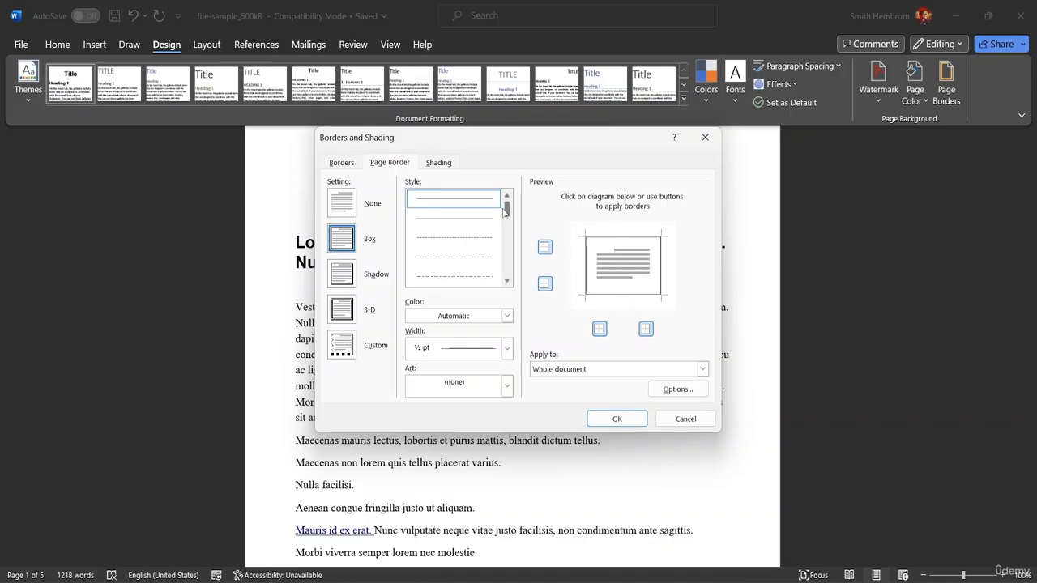
left_click_drag(506, 209, 508, 230)
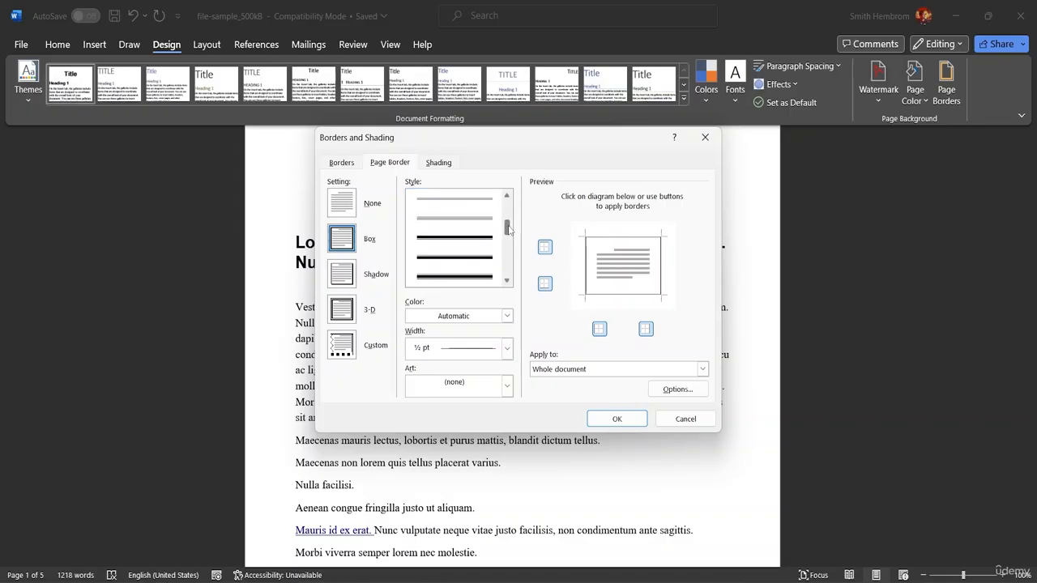
left_click(452, 243)
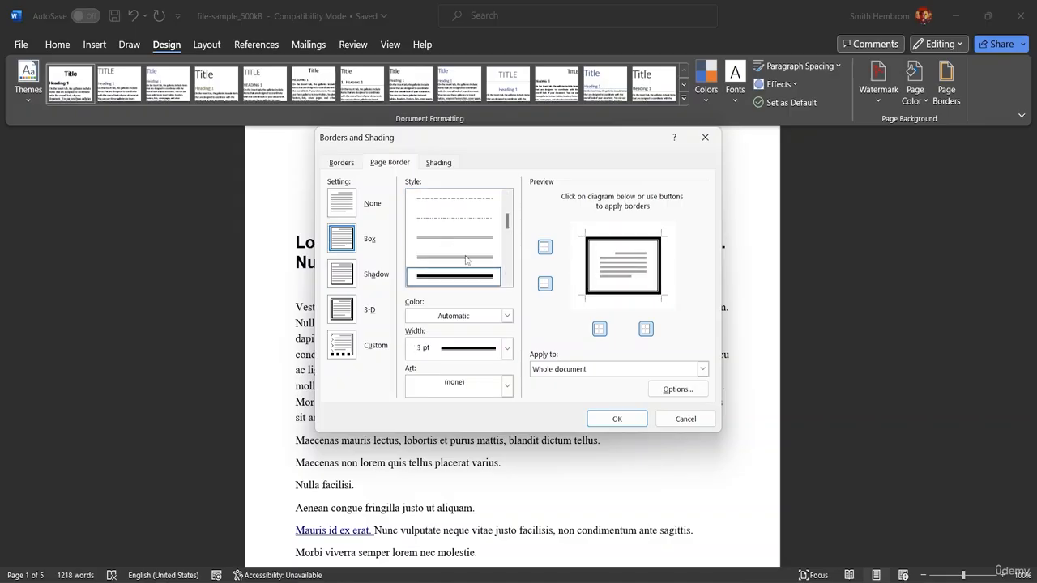
Step: Color the page border with a muted blue-gray theme shade and apply it to the document
left_click(506, 315)
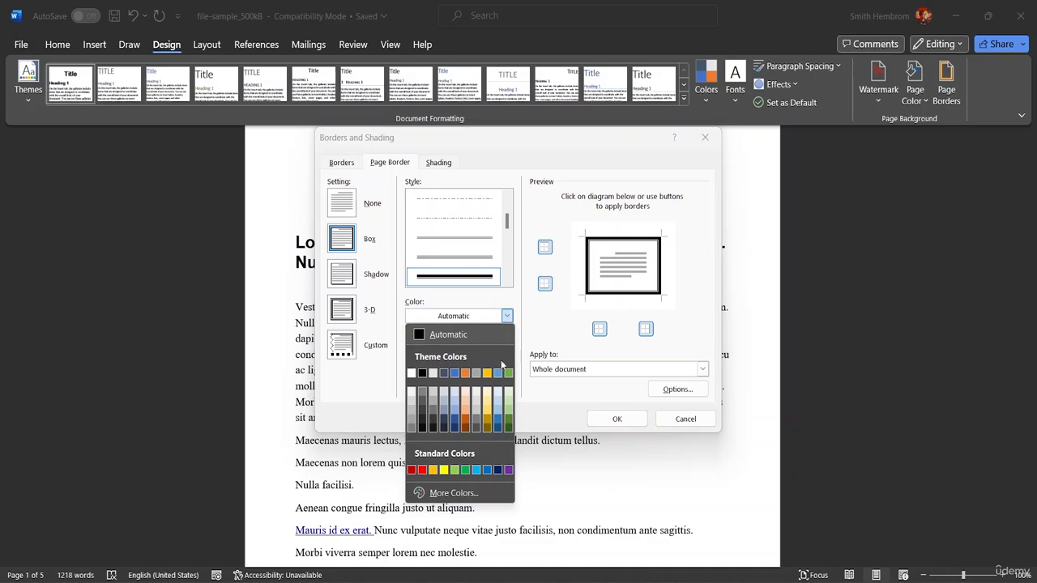
left_click(447, 412)
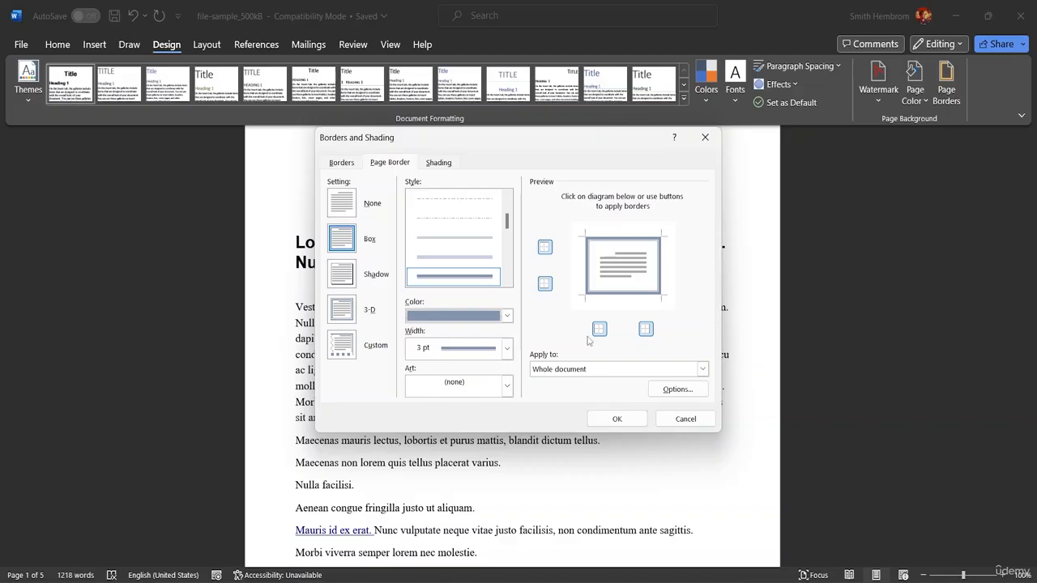
left_click(618, 419)
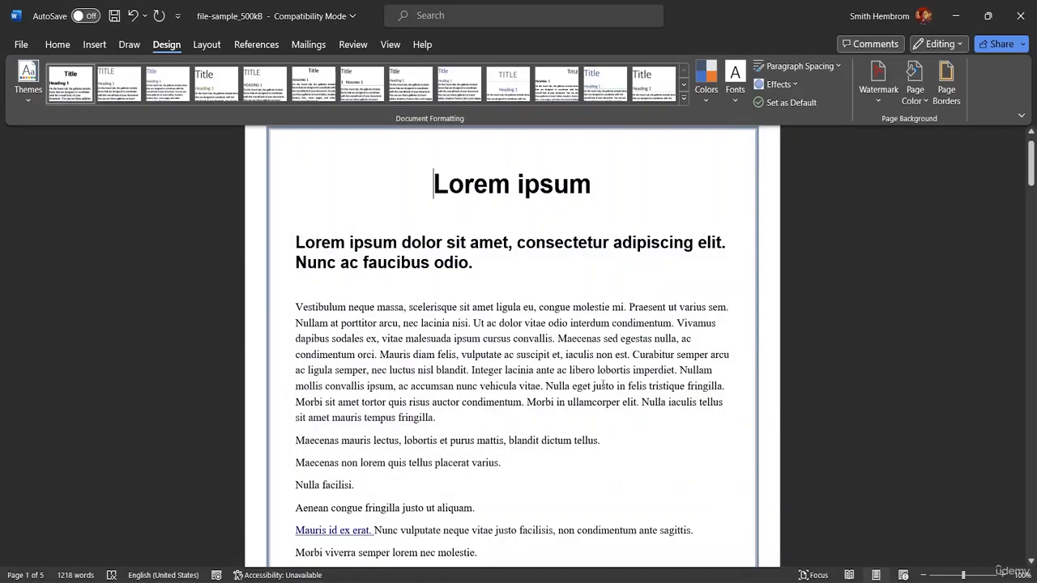
Step: Examine the new border across the document's pages at a reduced zoom that shows pages side by side
scroll(612, 363, "up", 1)
scroll(664, 255, "down", 8)
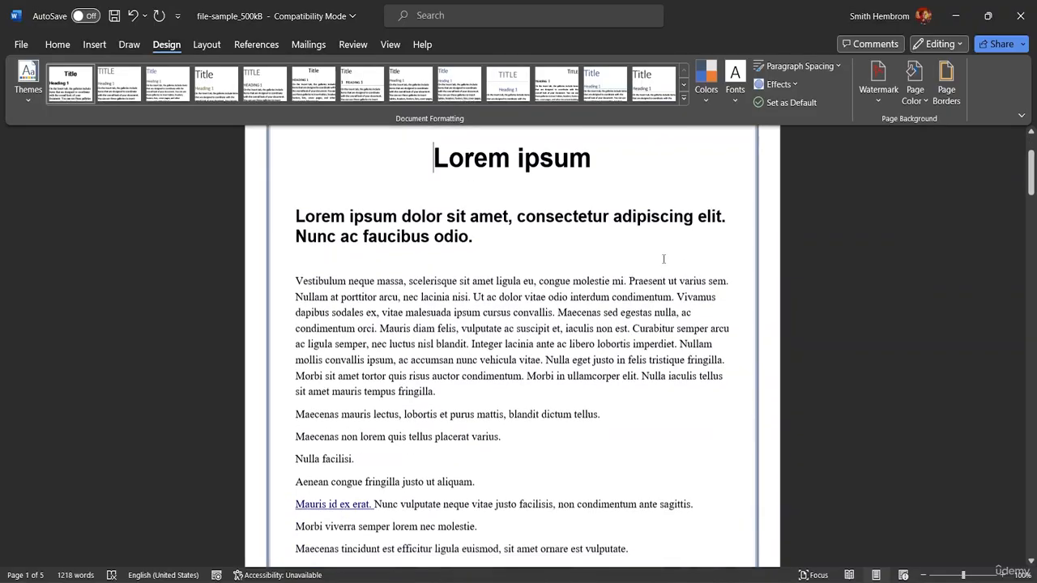
scroll(660, 263, "down", 1)
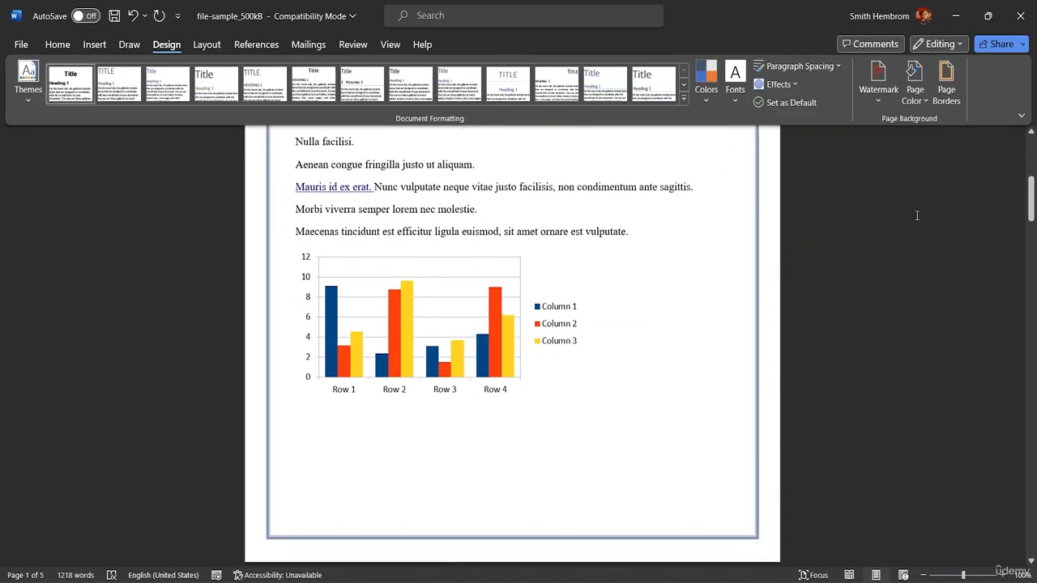
left_click(924, 576)
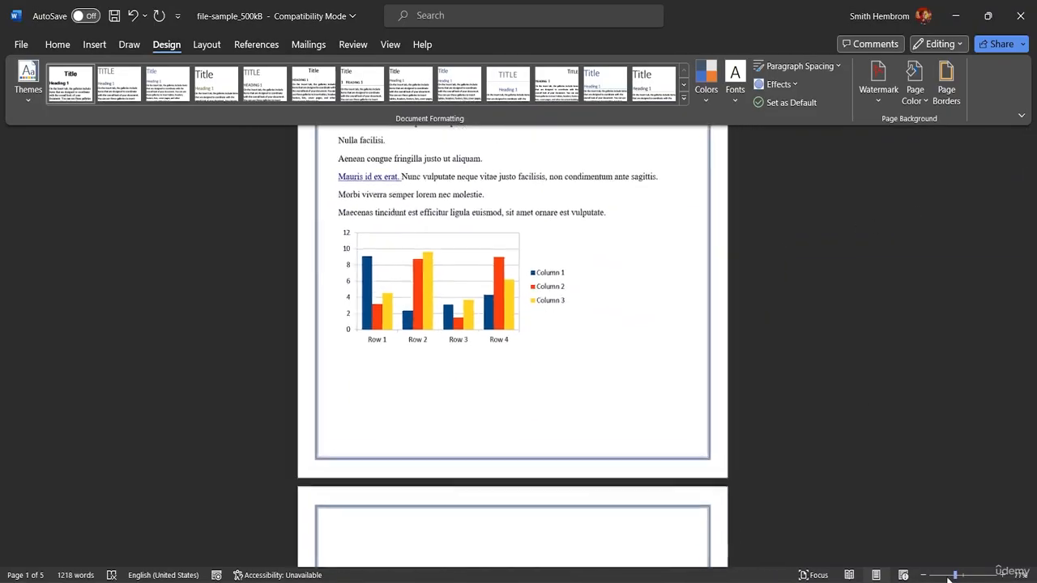
scroll(662, 378, "down", 2)
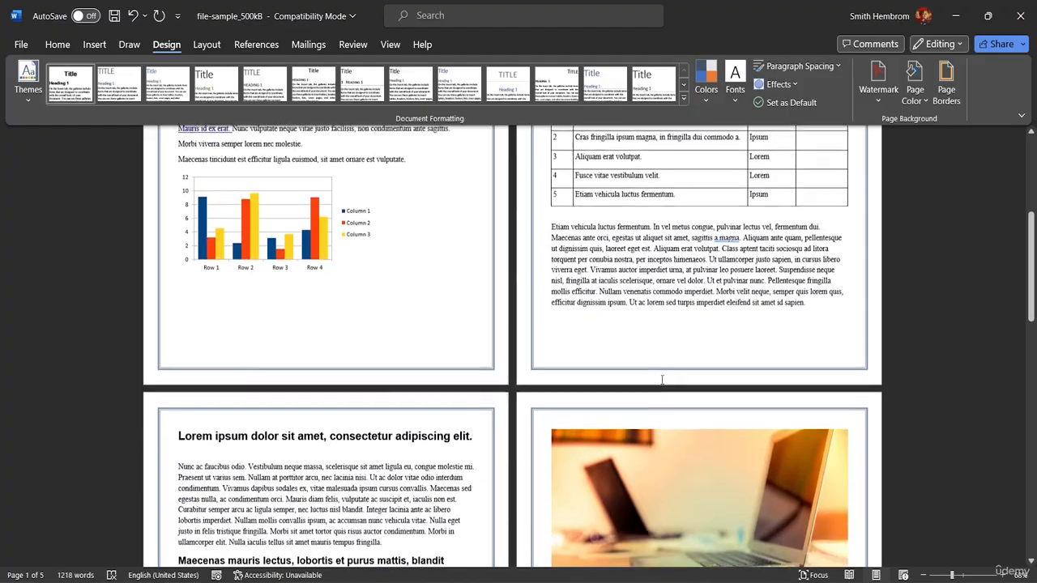
scroll(696, 311, "up", 3)
scroll(698, 306, "up", 5)
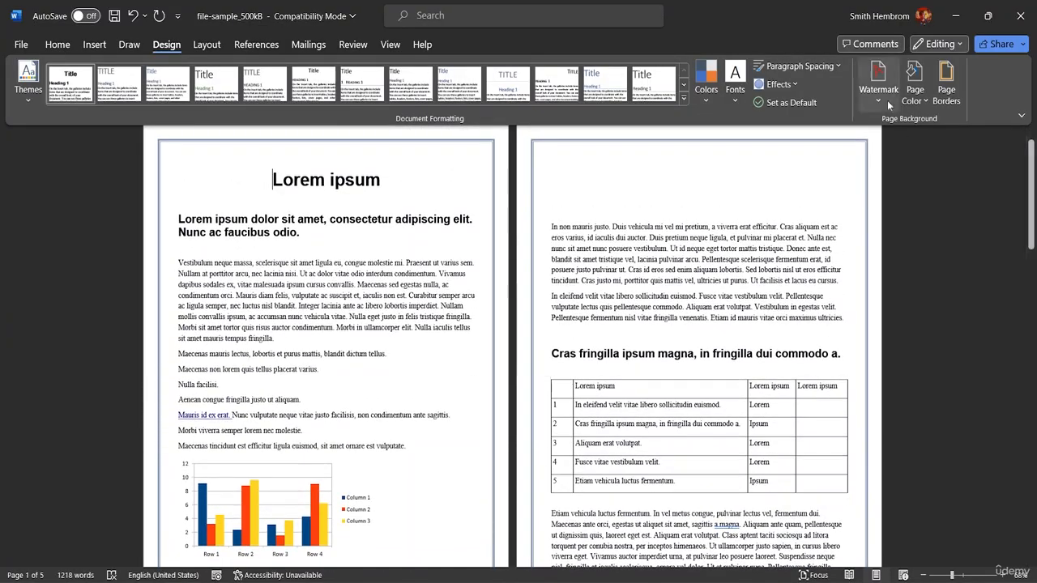
left_click_drag(1027, 237, 1030, 134)
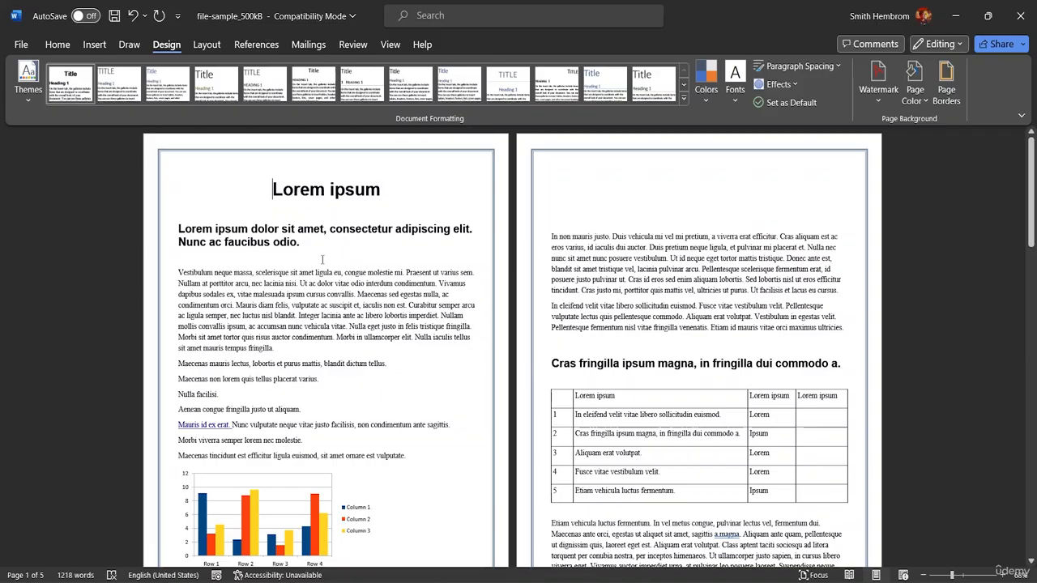
Step: Create a new blank document
left_click(21, 45)
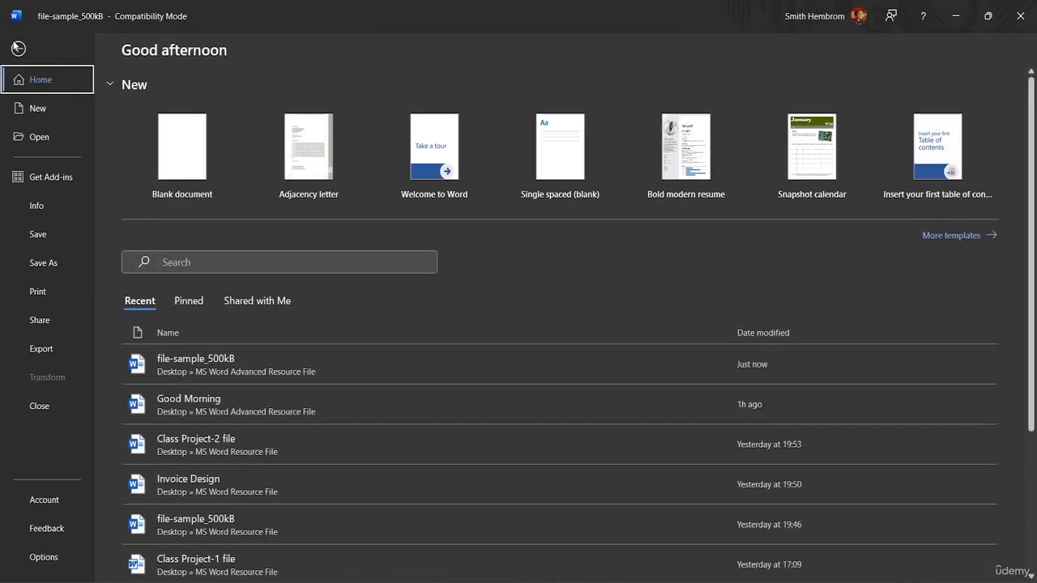
left_click(35, 111)
left_click(179, 188)
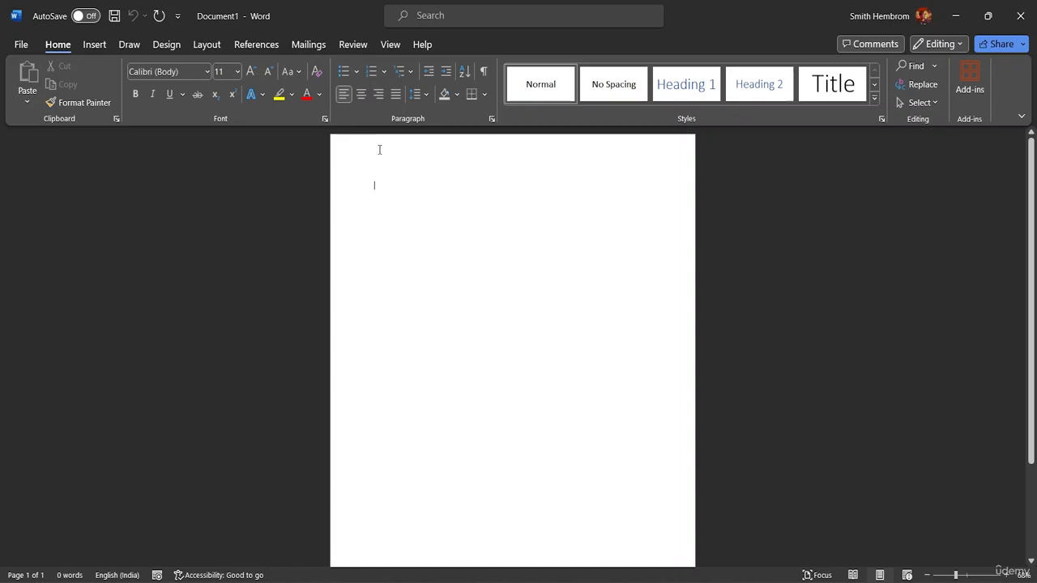
Step: Add an art page border of white flower pots on black to the whole blank document
left_click(167, 45)
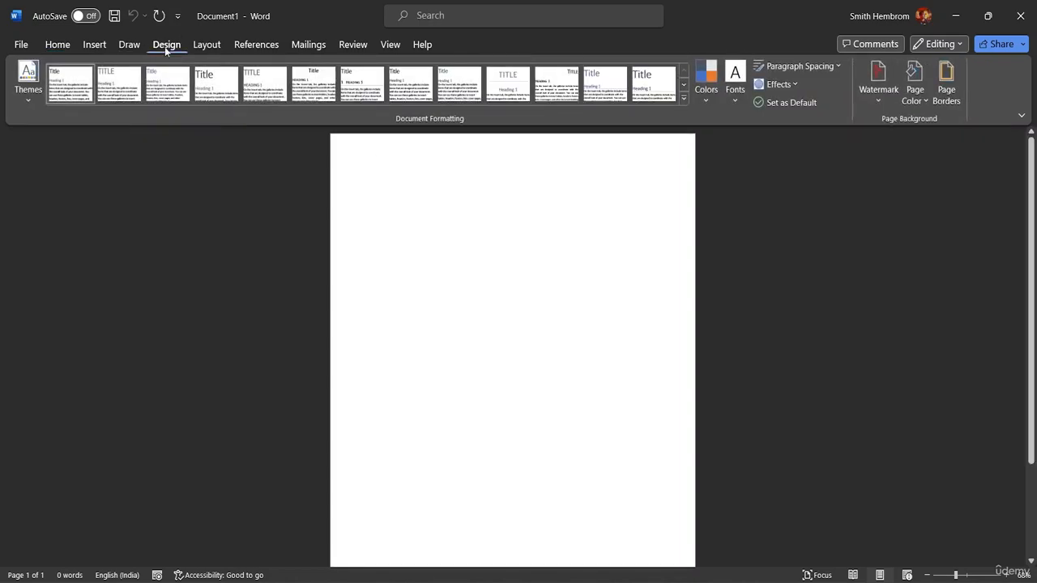
left_click(952, 89)
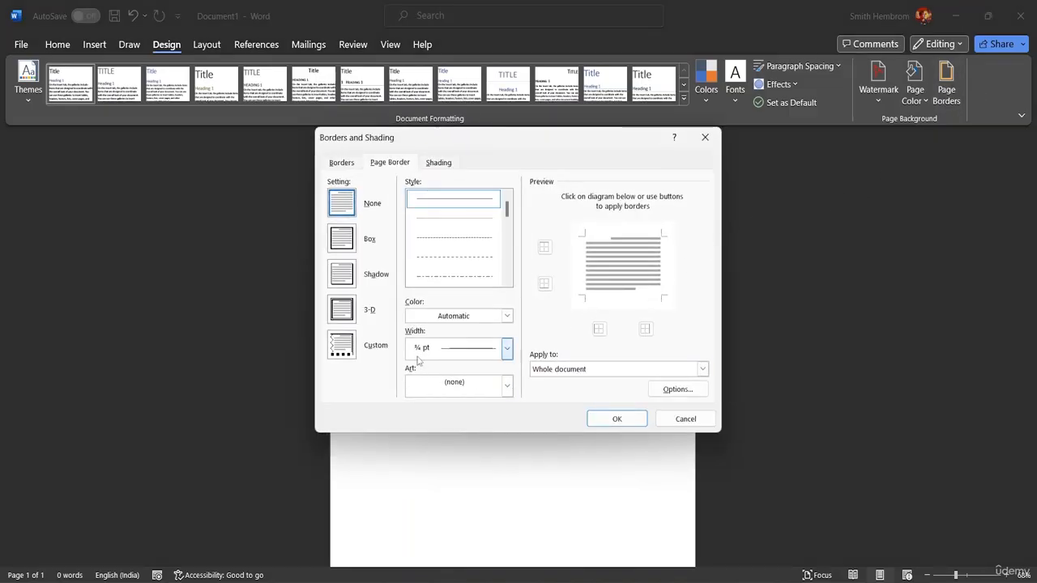
left_click(506, 386)
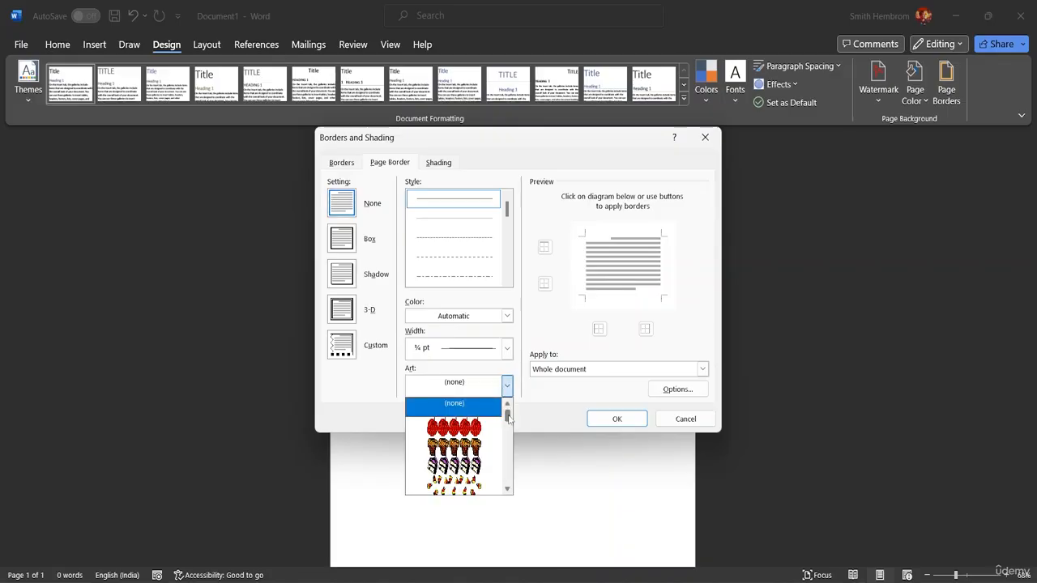
left_click_drag(508, 416, 501, 456)
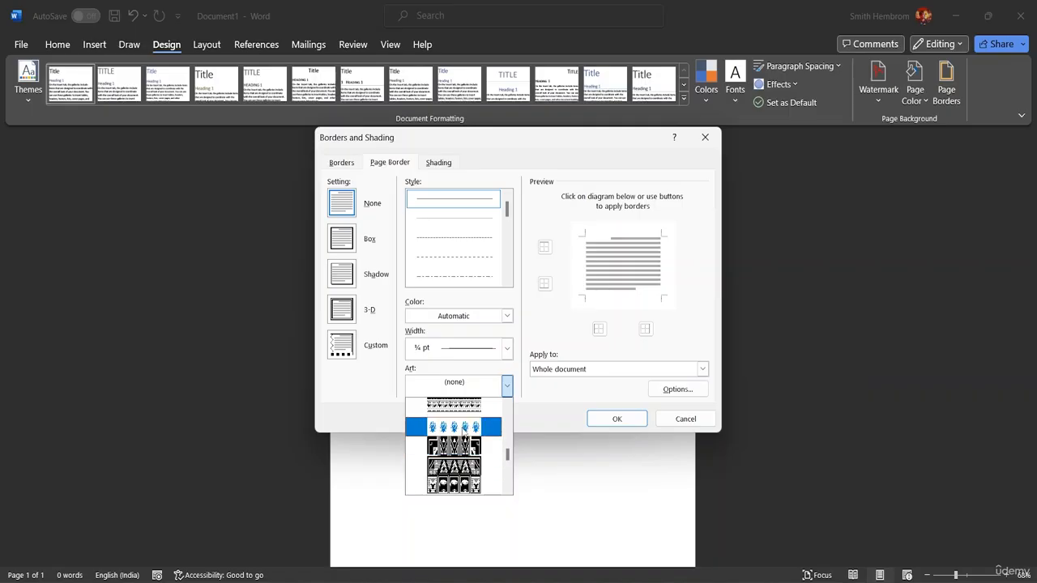
left_click(464, 429)
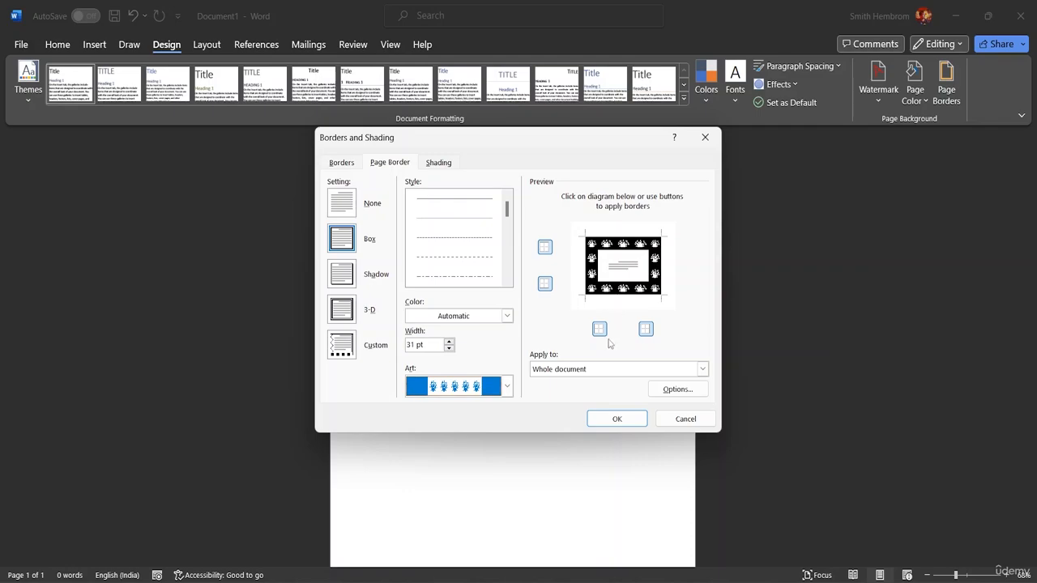
left_click(609, 421)
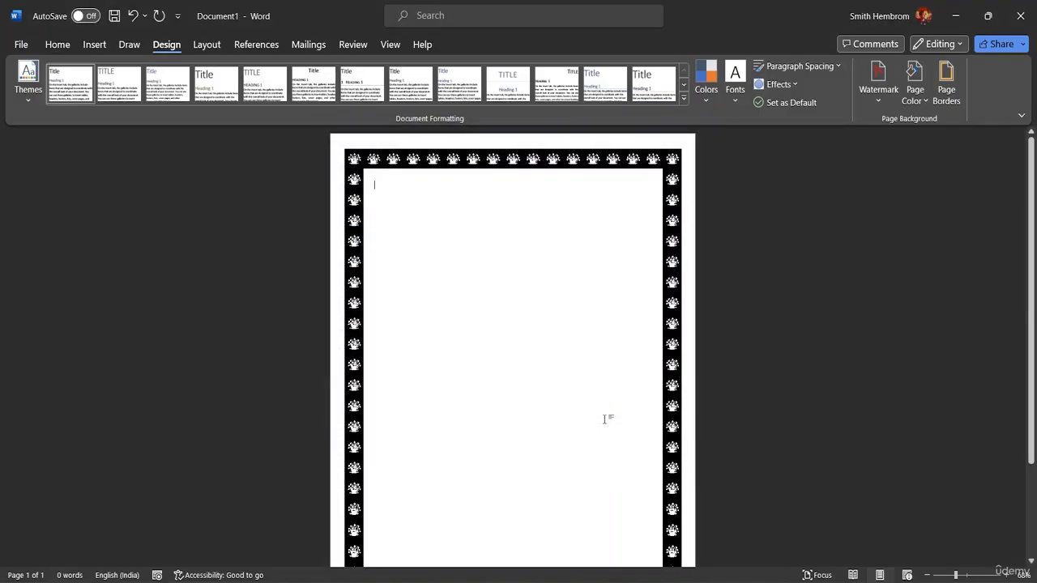
Step: Enter the title "MS WORD ADVANCED TUTORIAL" on the first line inside the page border
scroll(537, 270, "down", 3)
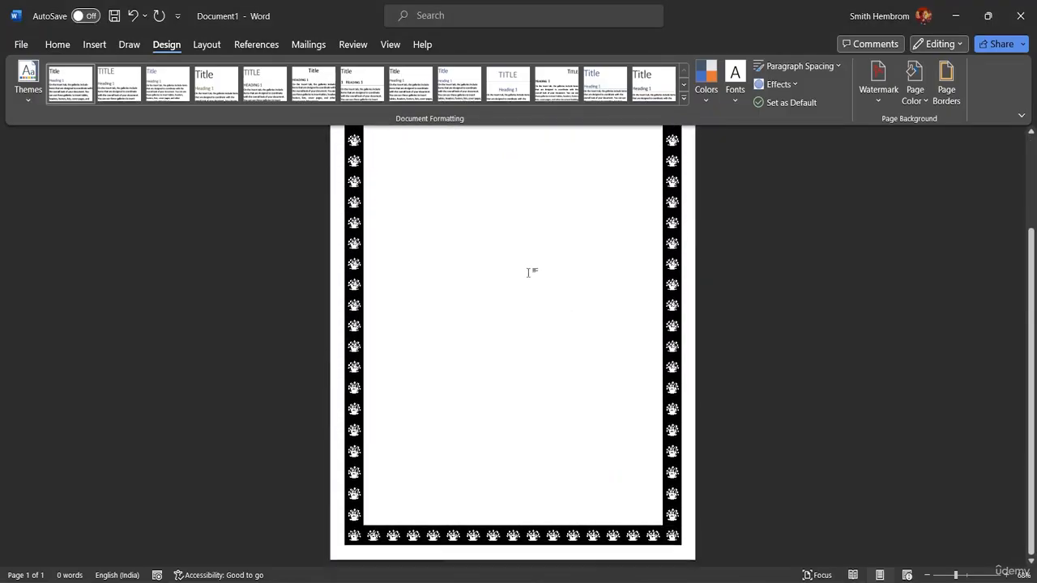
scroll(522, 269, "up", 2)
scroll(521, 270, "up", 1)
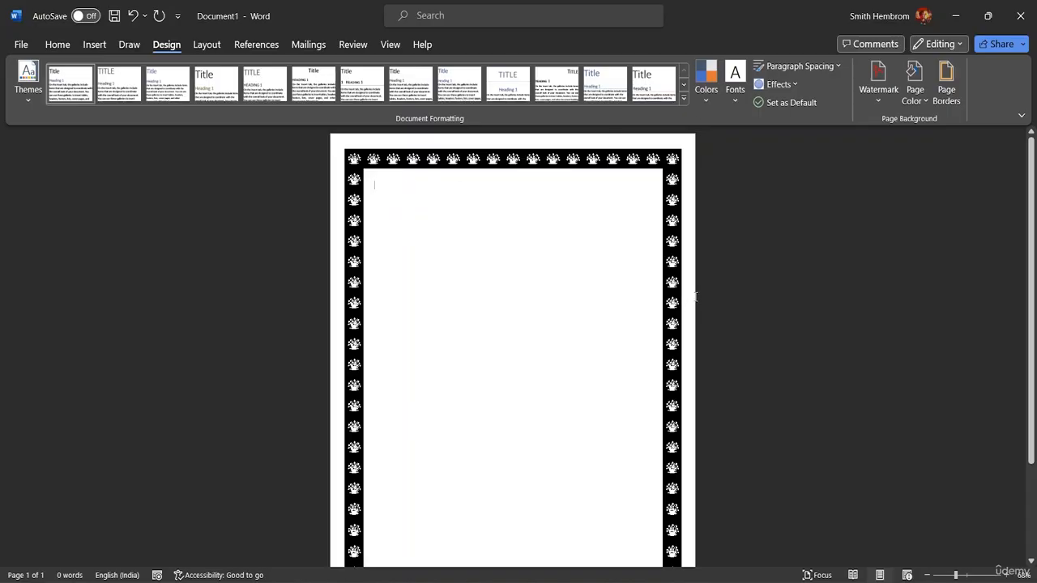
type("ds")
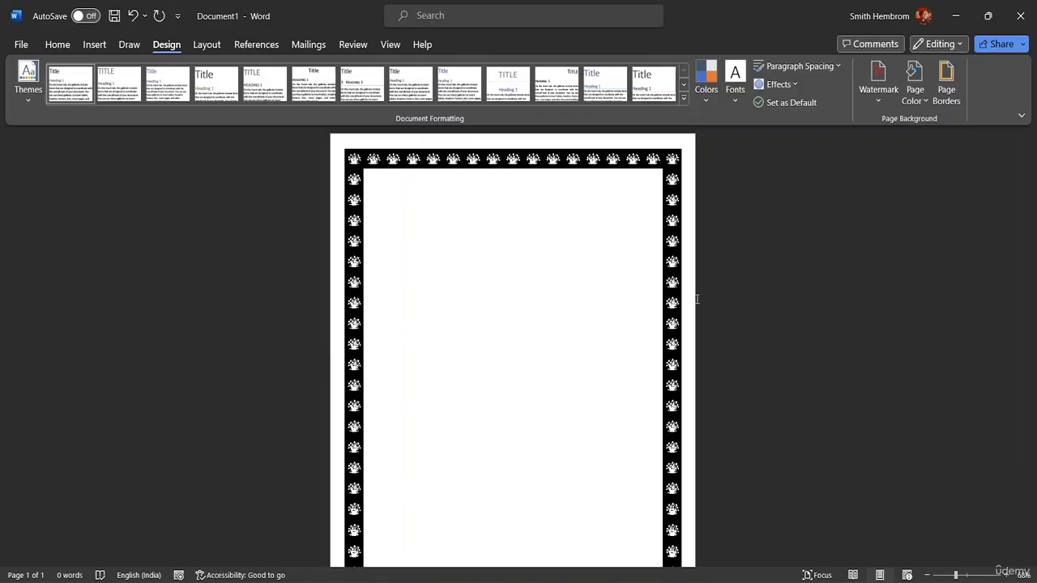
type("MS WORD ADVANCED TUTORIAL")
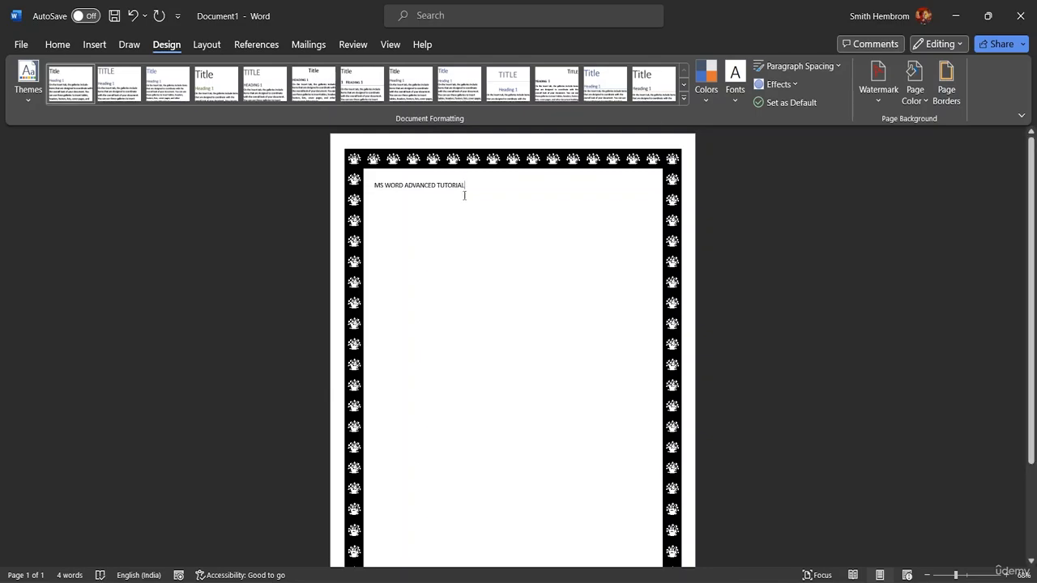
Step: Format the title line as 28 pt, centered and bold
left_click_drag(465, 185, 373, 186)
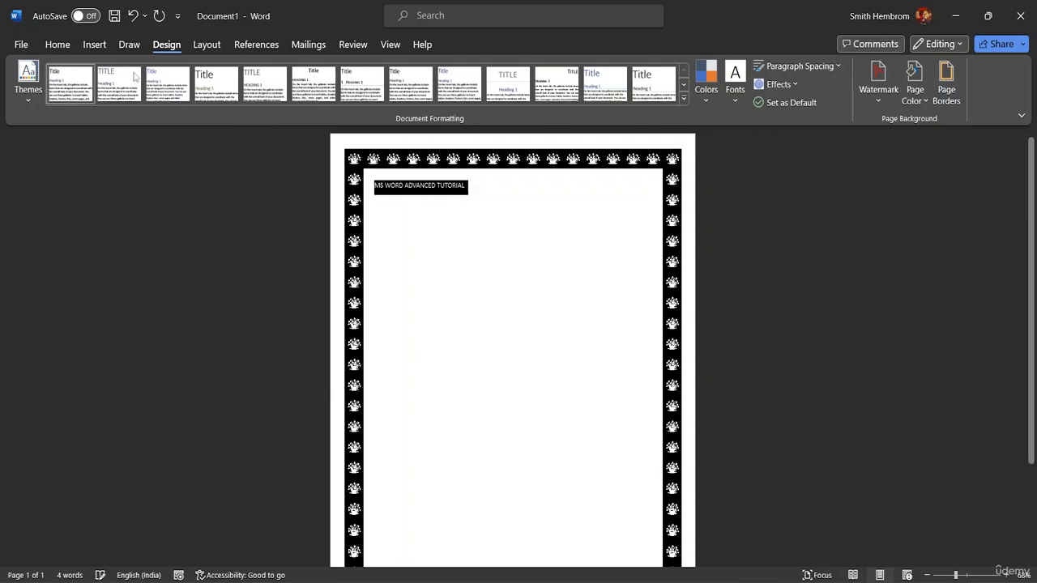
left_click(57, 44)
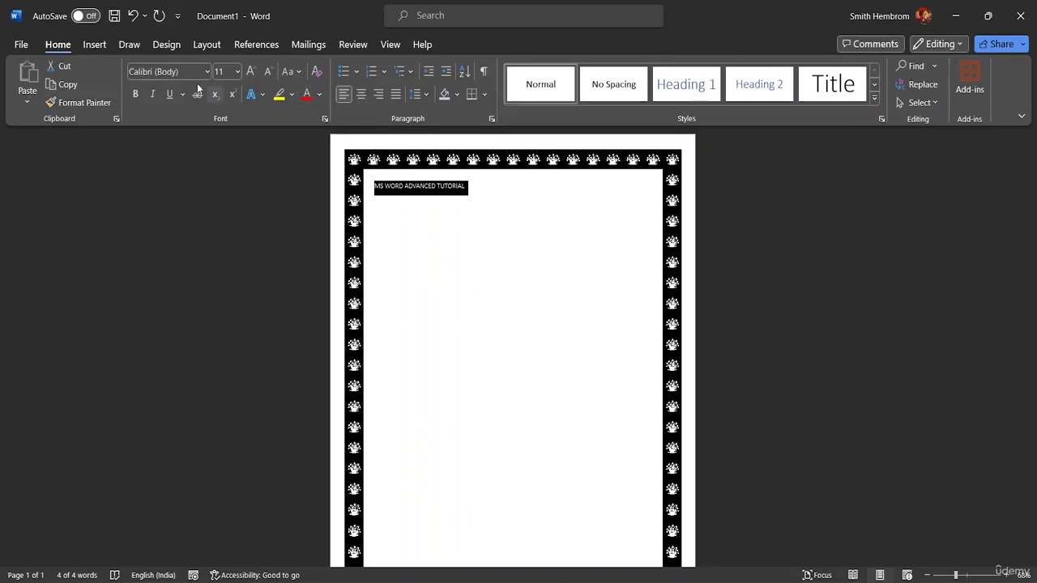
left_click(236, 72)
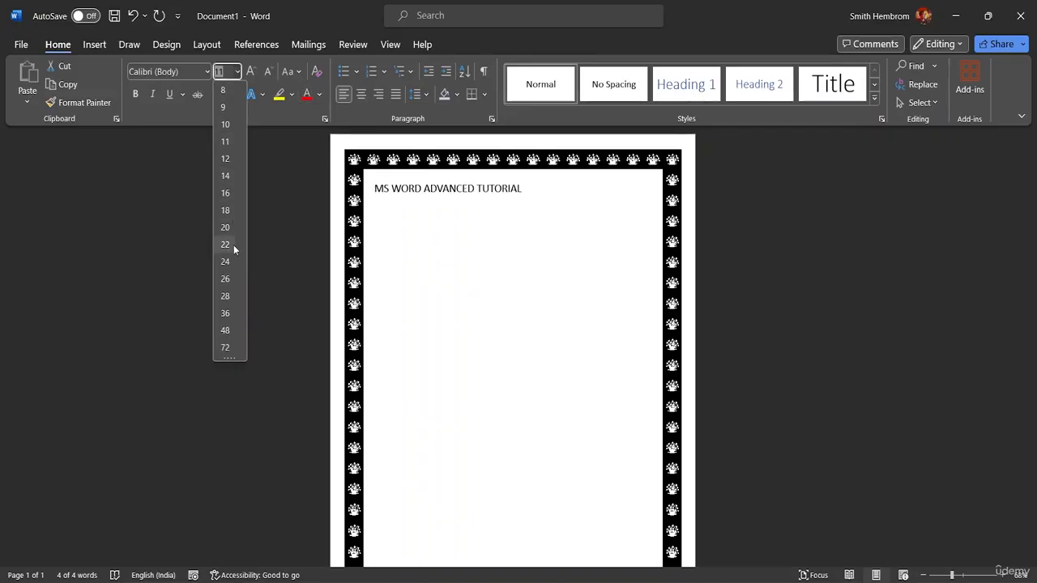
left_click(225, 296)
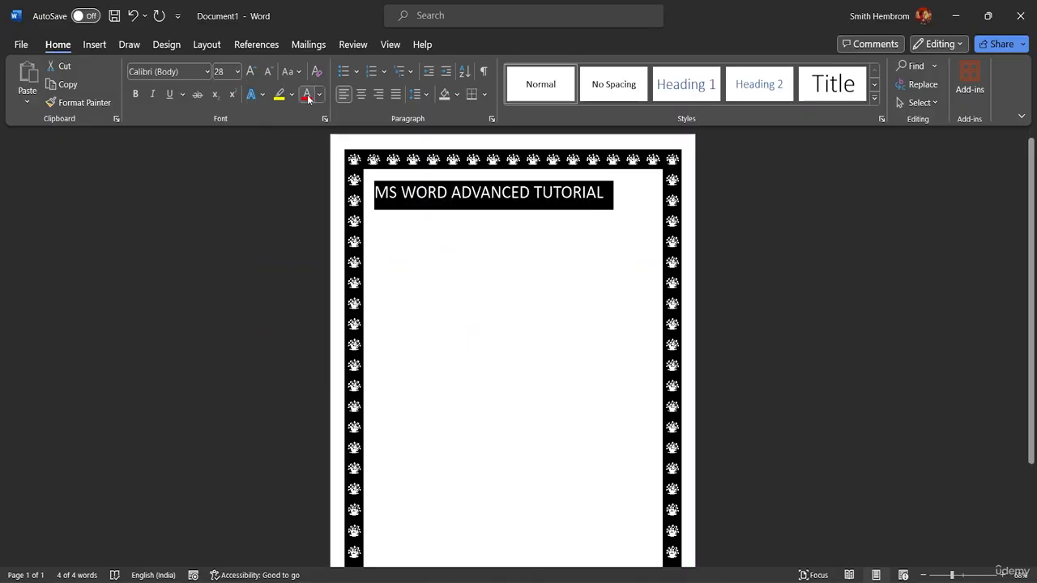
left_click(363, 95)
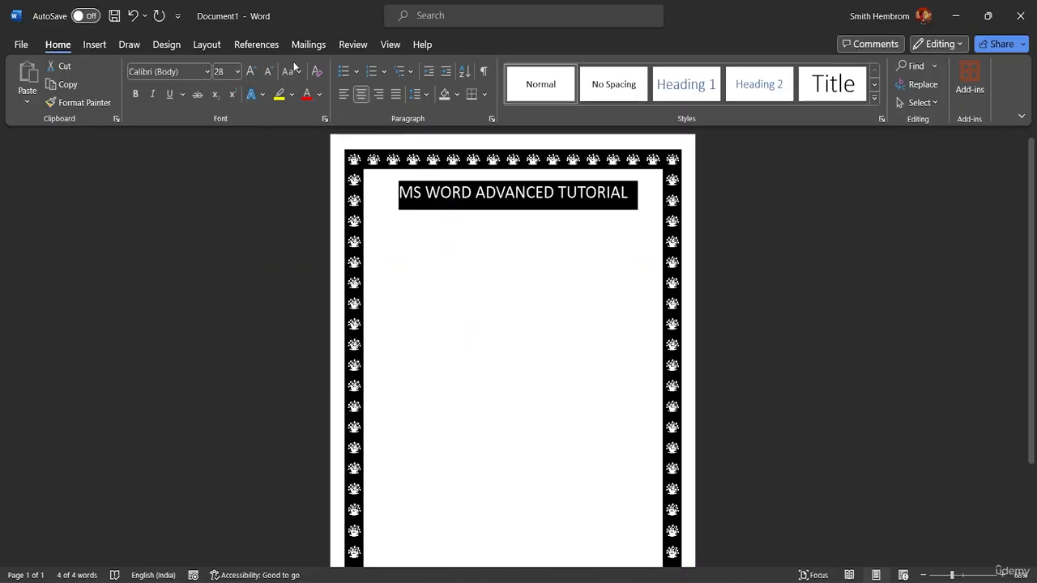
left_click(136, 94)
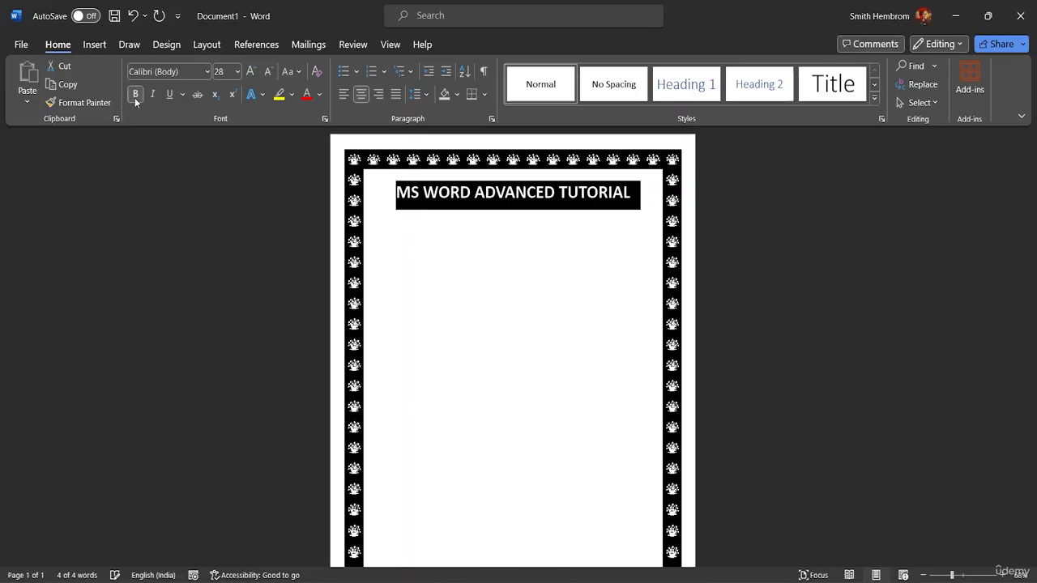
left_click(543, 287)
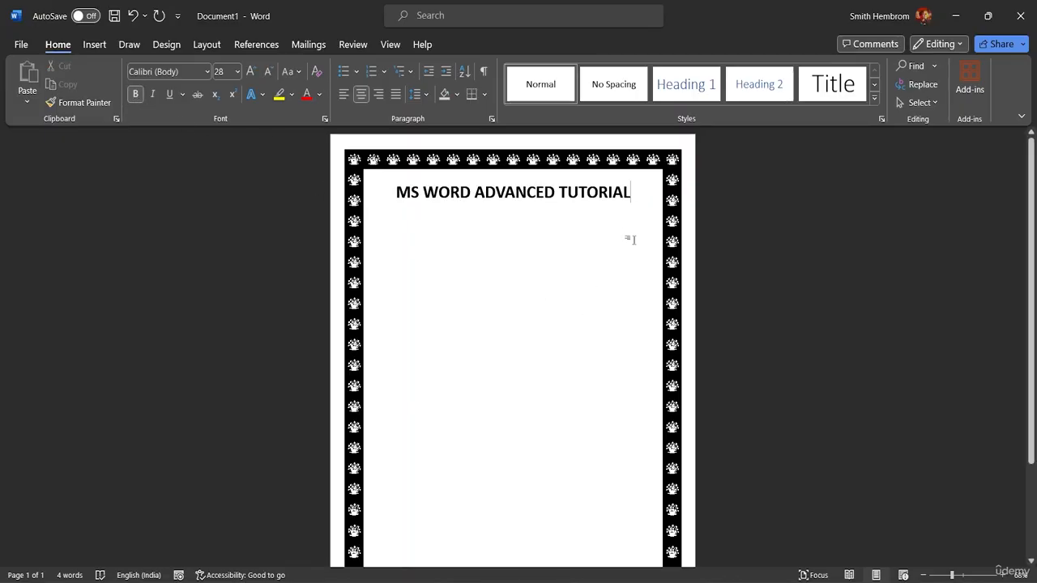
scroll(609, 255, "down", 2)
scroll(613, 265, "up", 3)
scroll(658, 235, "up", 5)
left_click(155, 50)
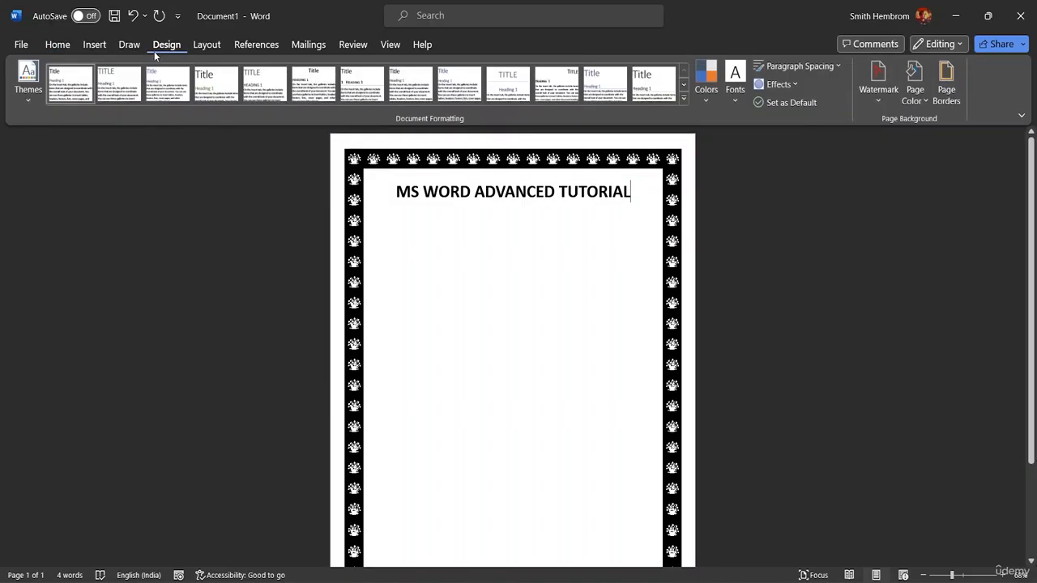
left_click(345, 47)
left_click(390, 45)
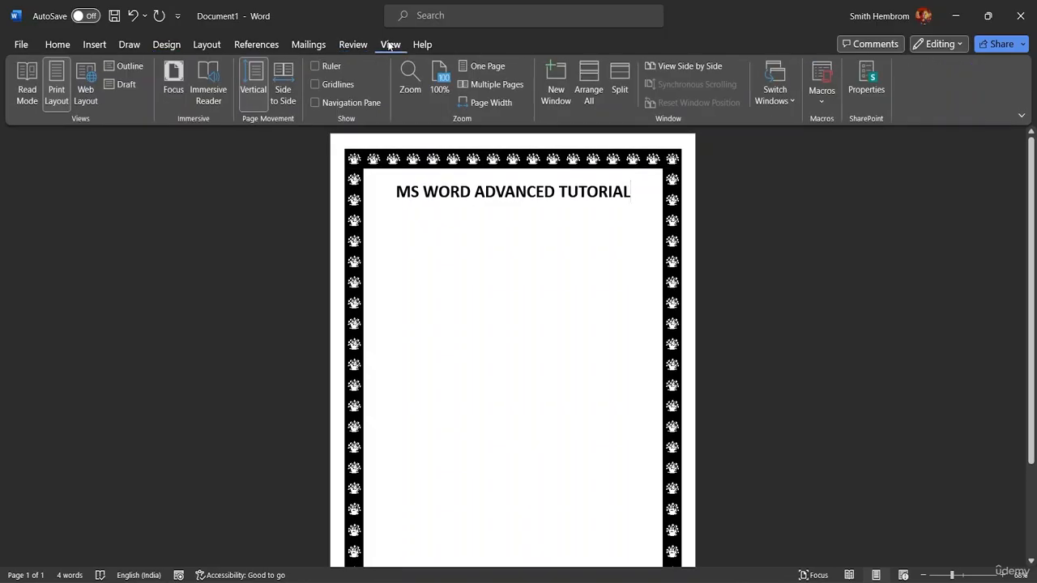
left_click(347, 47)
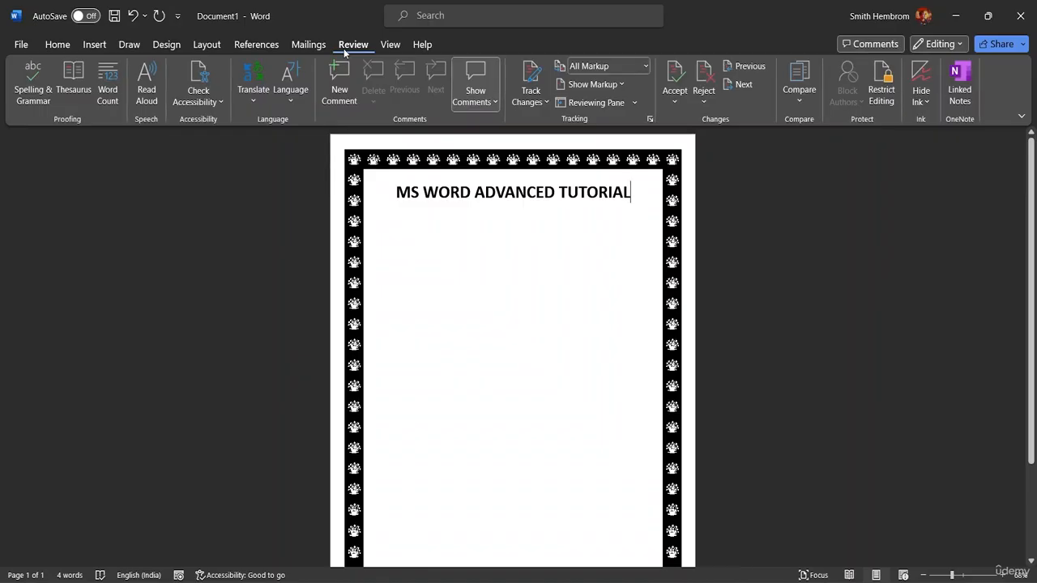
Step: Insert a page break after the title line to start a second page
left_click(95, 45)
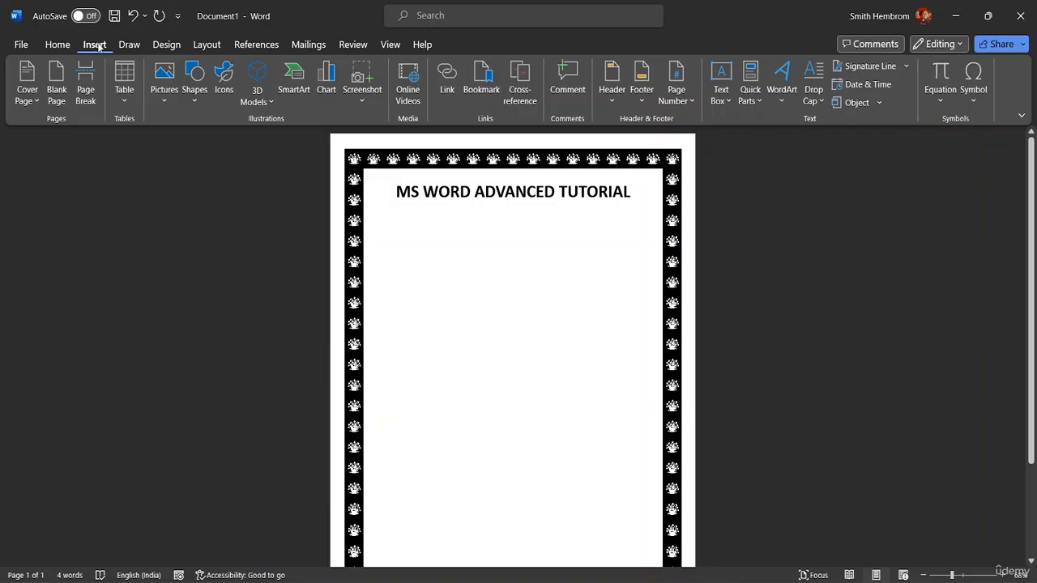
left_click(86, 95)
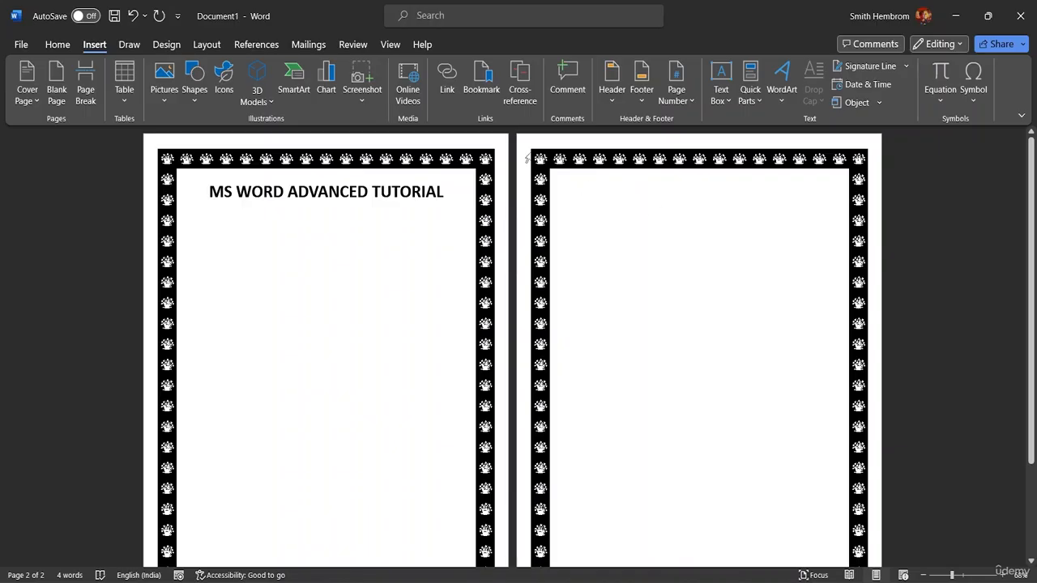
Step: Try to give only the second page a squared-spiral Greek key art border, applied to This section
left_click(390, 45)
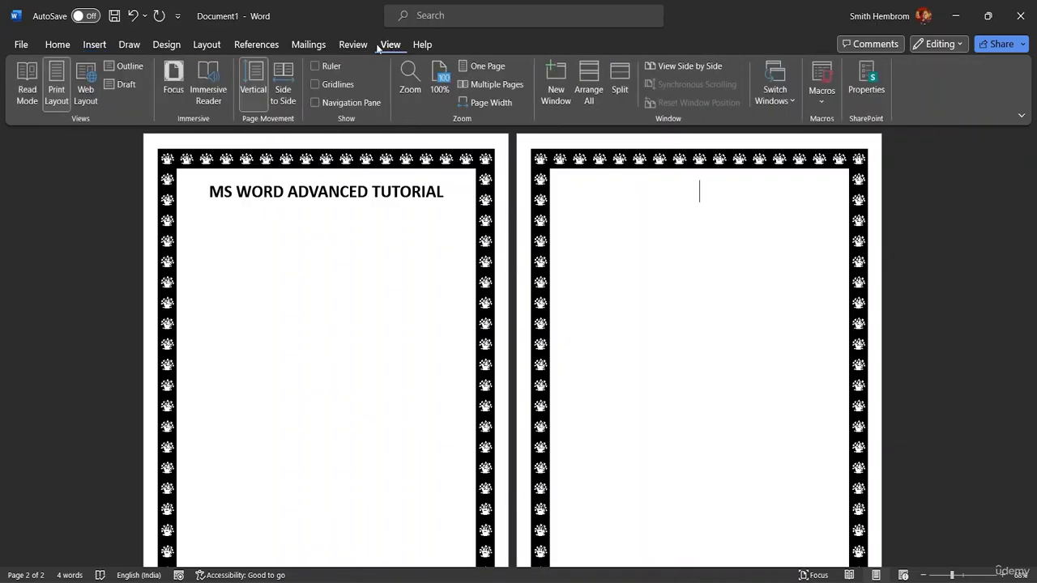
left_click(351, 46)
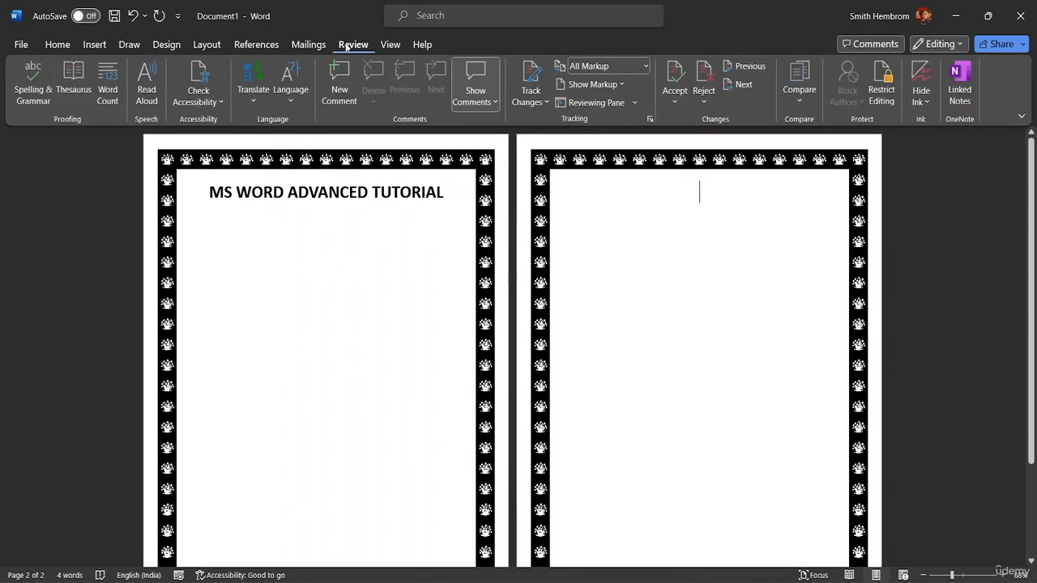
left_click(166, 45)
left_click(940, 99)
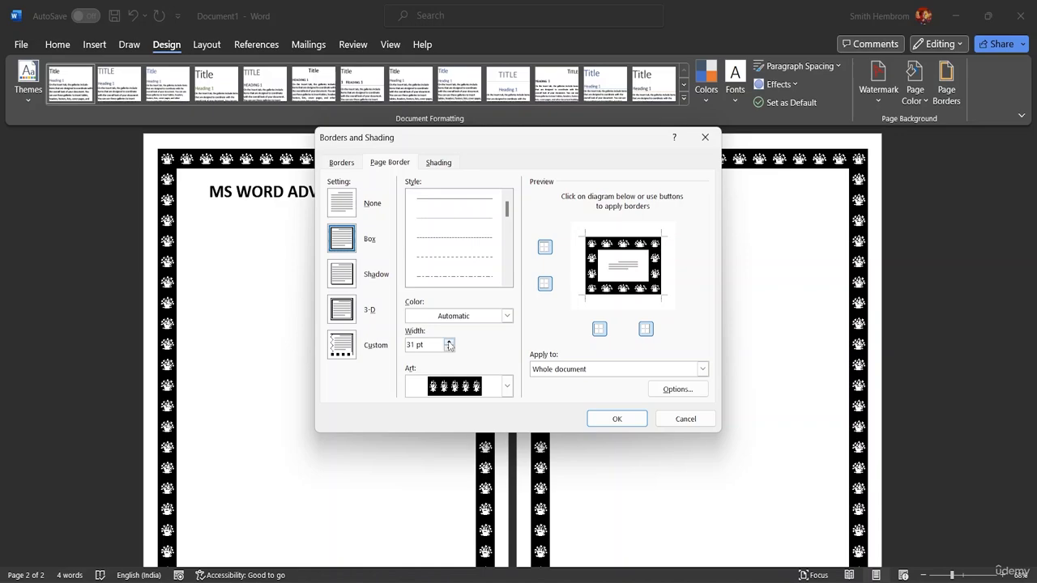
left_click(450, 343)
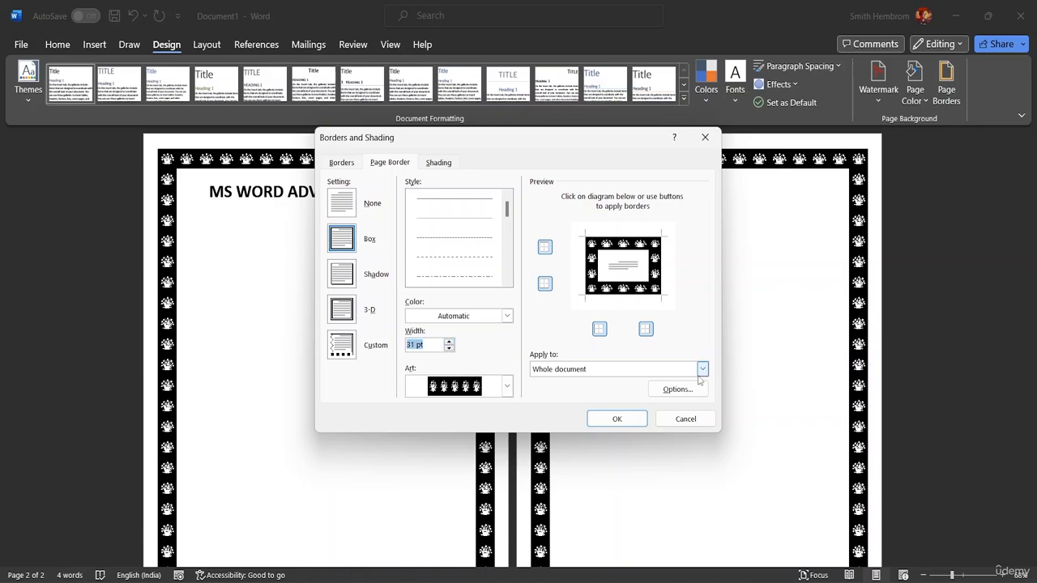
left_click(506, 387)
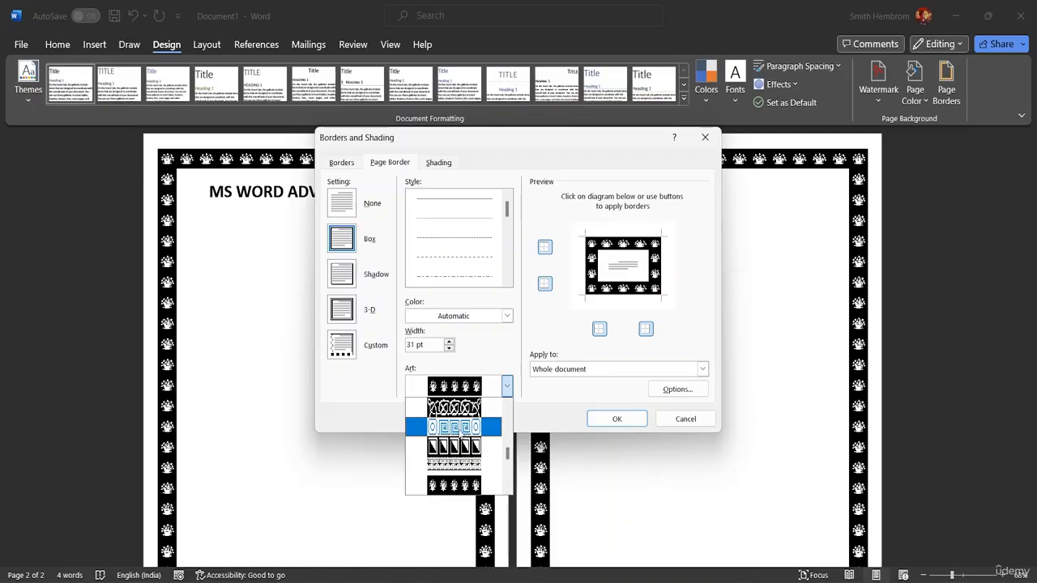
left_click(458, 432)
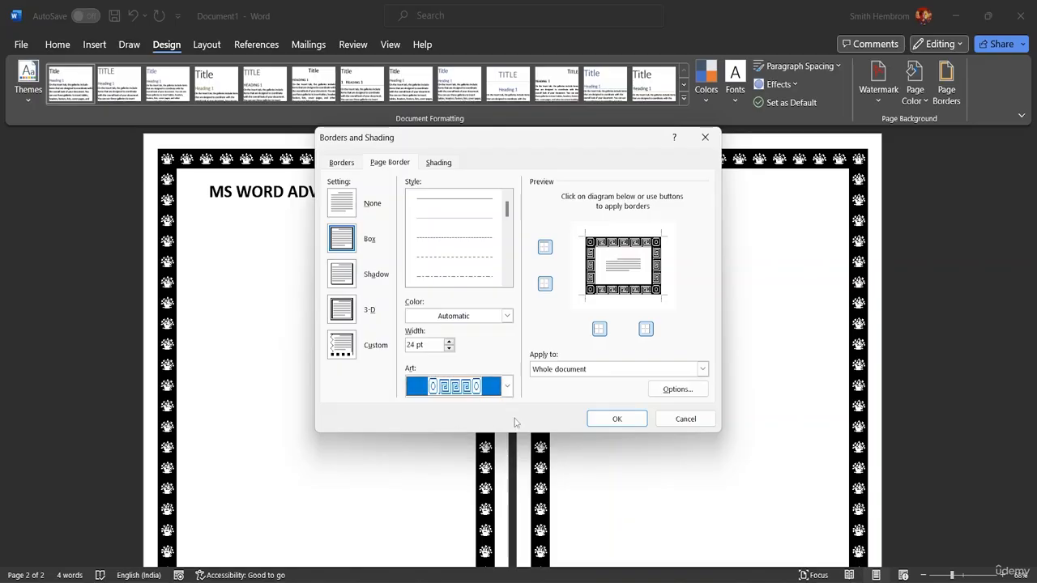
left_click(701, 369)
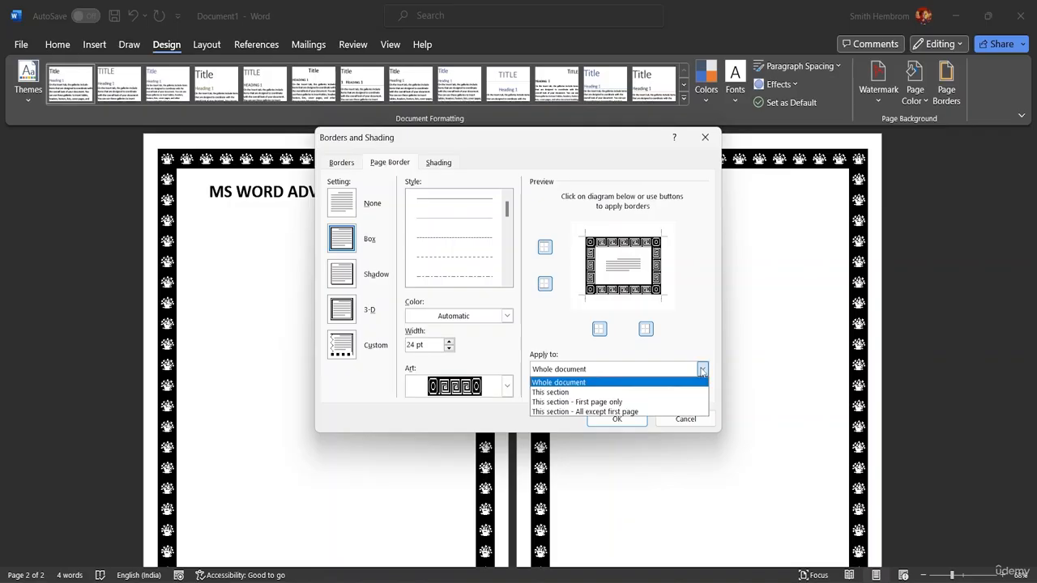
left_click(549, 392)
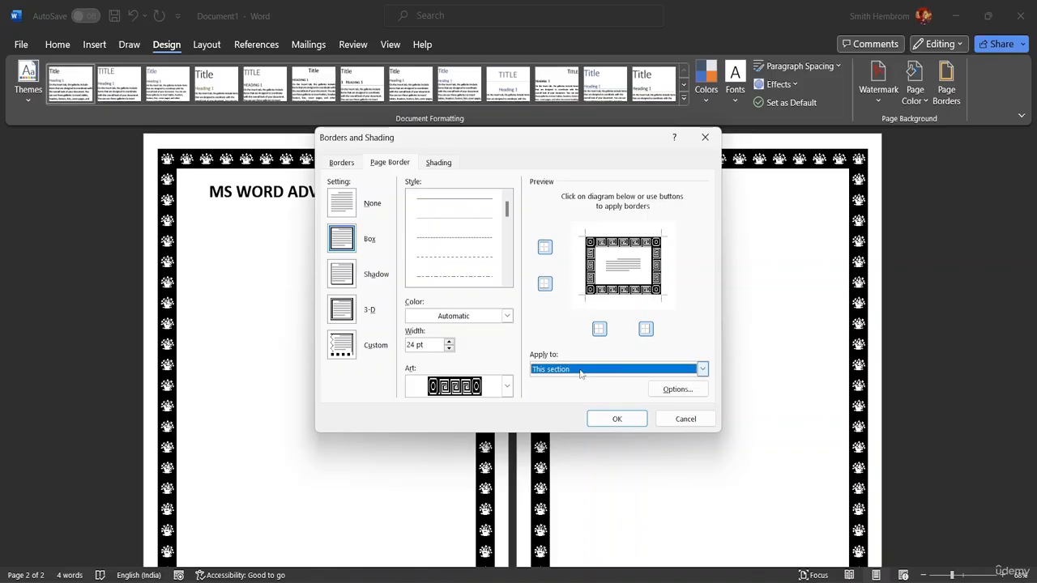
left_click(618, 419)
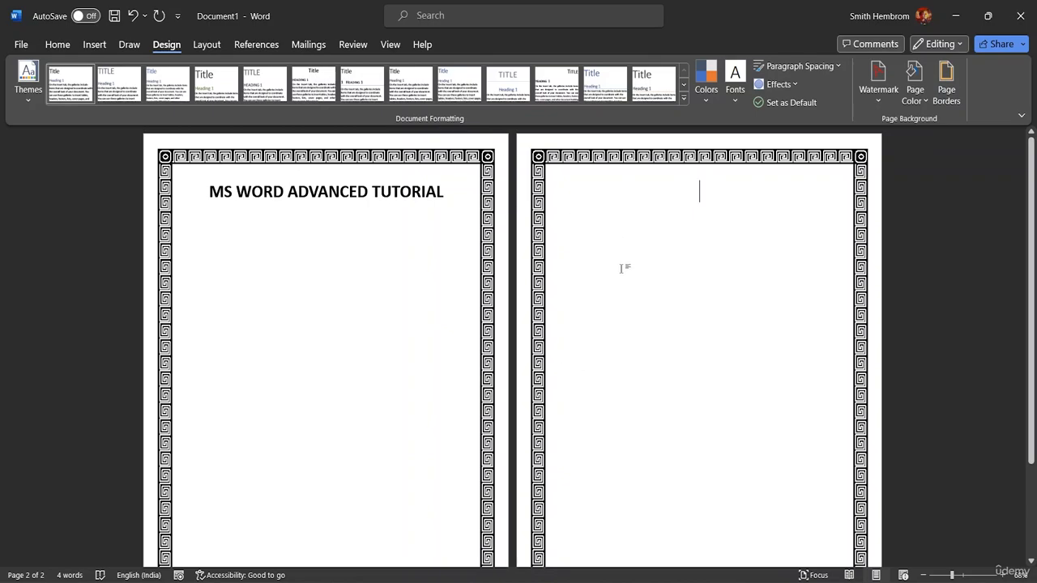
Step: Undo the art border change and the page break after the title
key("ctrl+z")
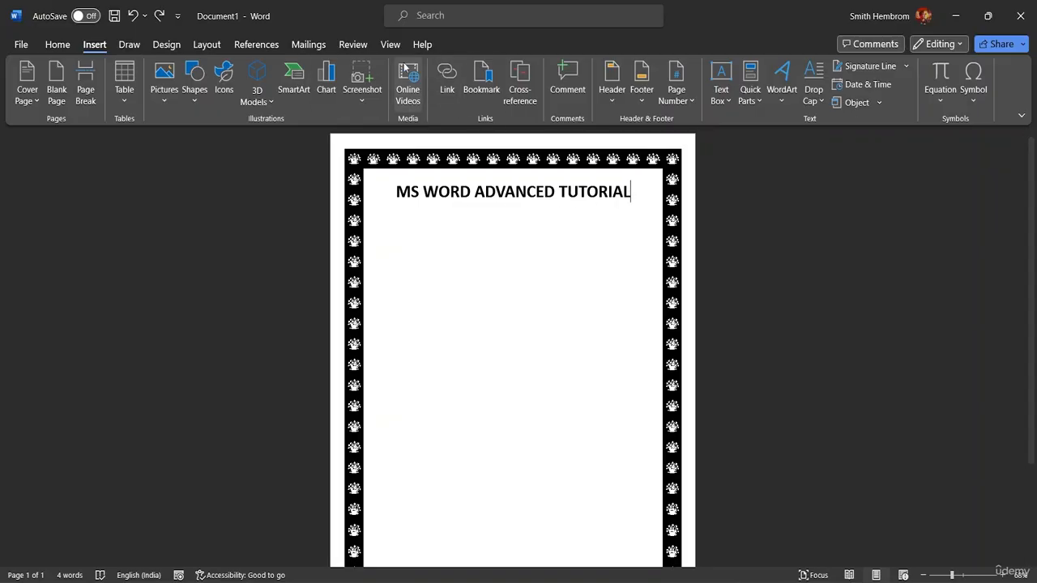
Step: Insert a Next Page section break after the title line
left_click(129, 45)
left_click(157, 47)
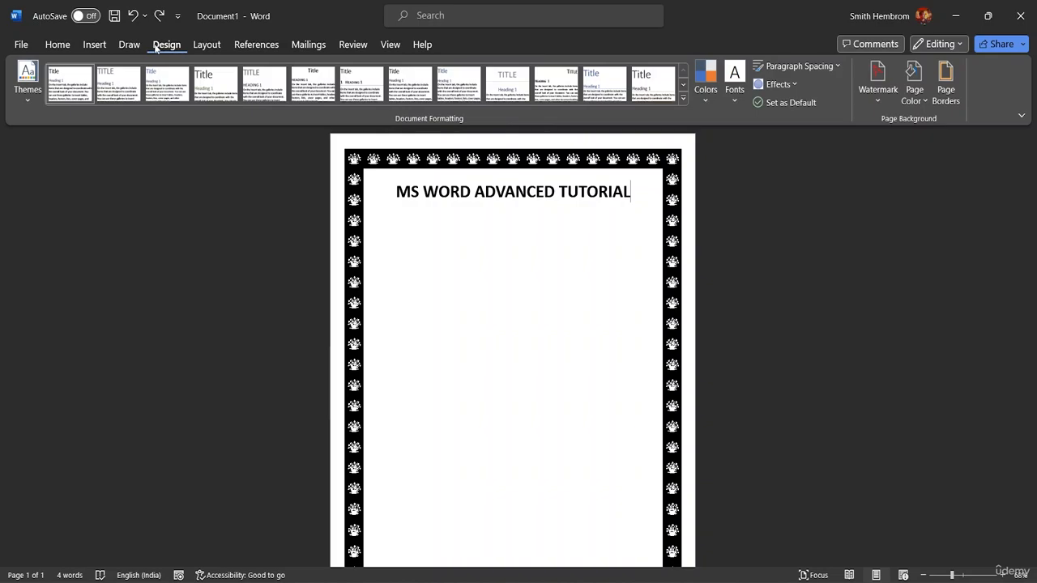
left_click(215, 48)
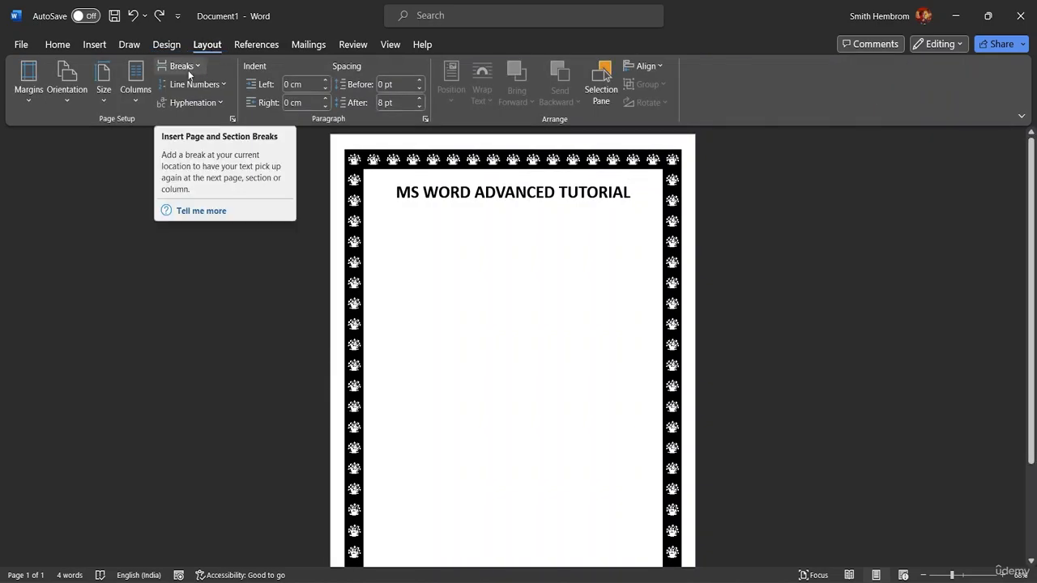
left_click(192, 65)
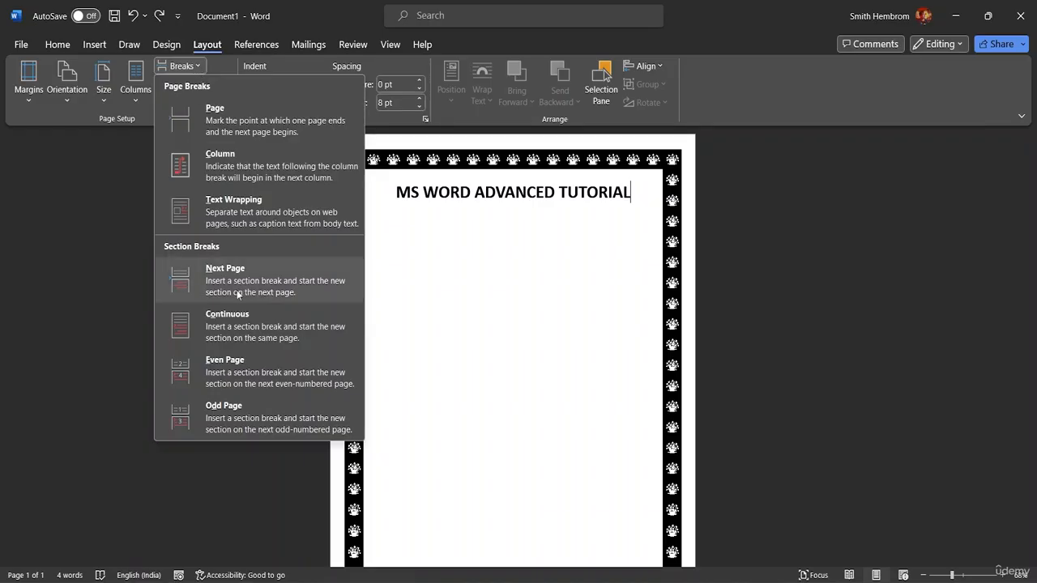
left_click(316, 285)
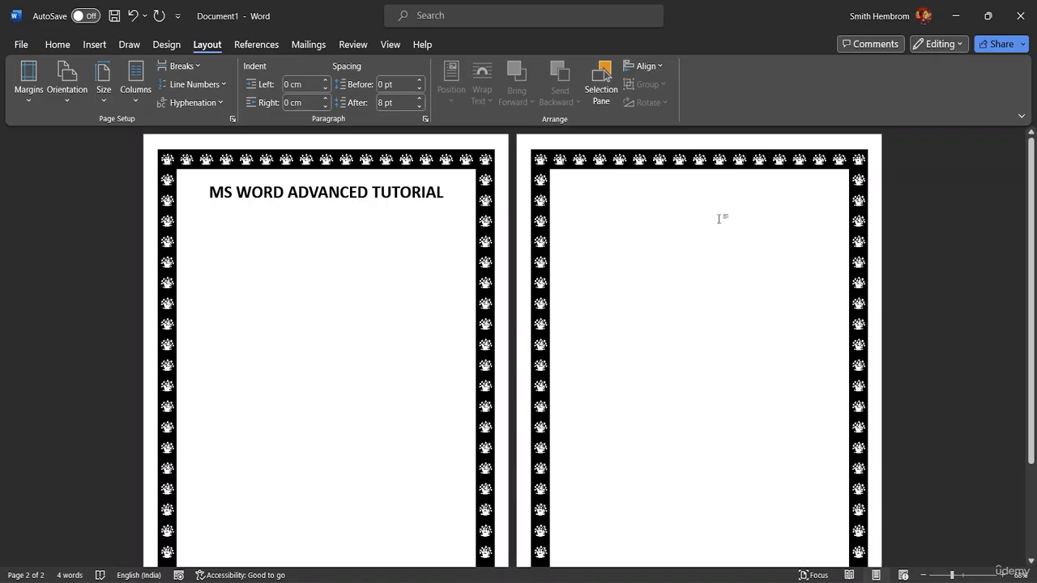
Step: Apply the squared-spiral Greek key art page border to This section only, for the new second page
left_click(171, 49)
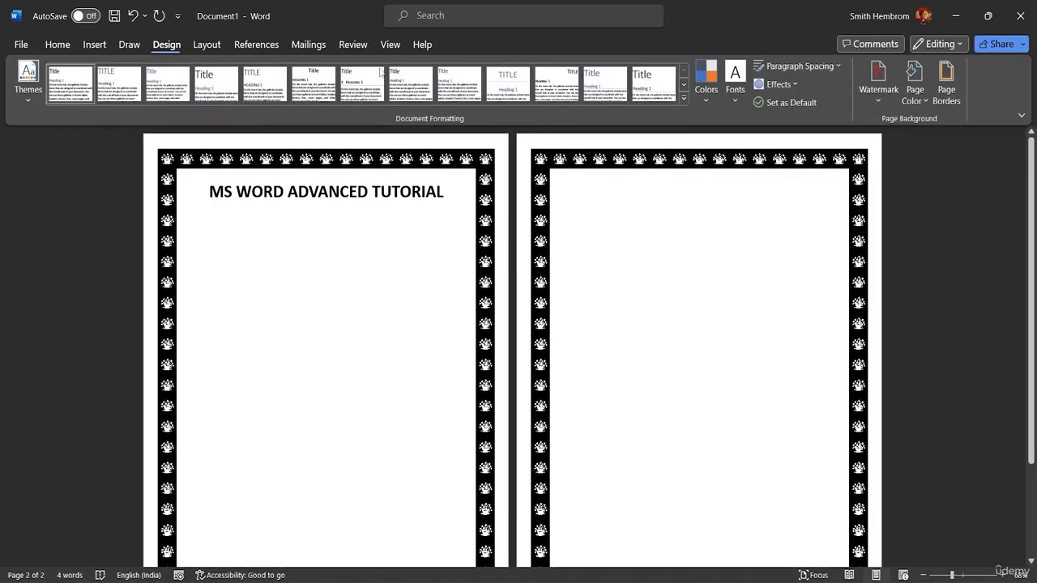
left_click(948, 94)
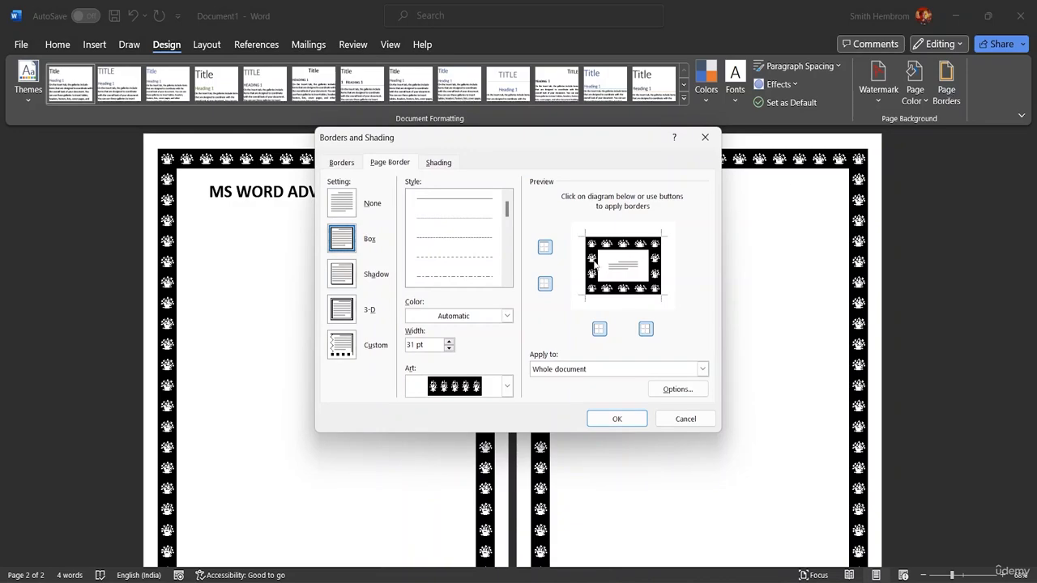
left_click(506, 386)
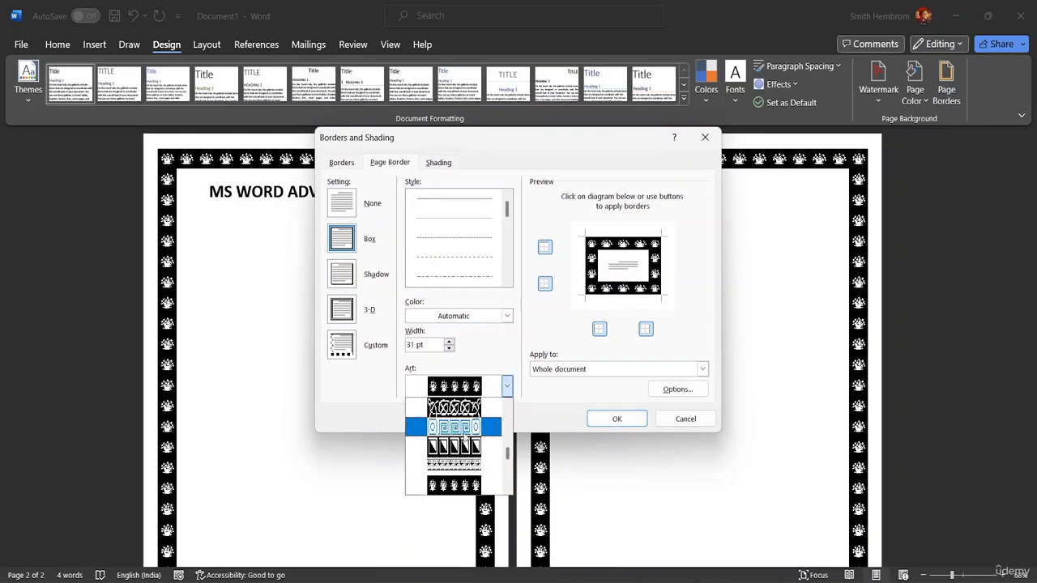
left_click(473, 438)
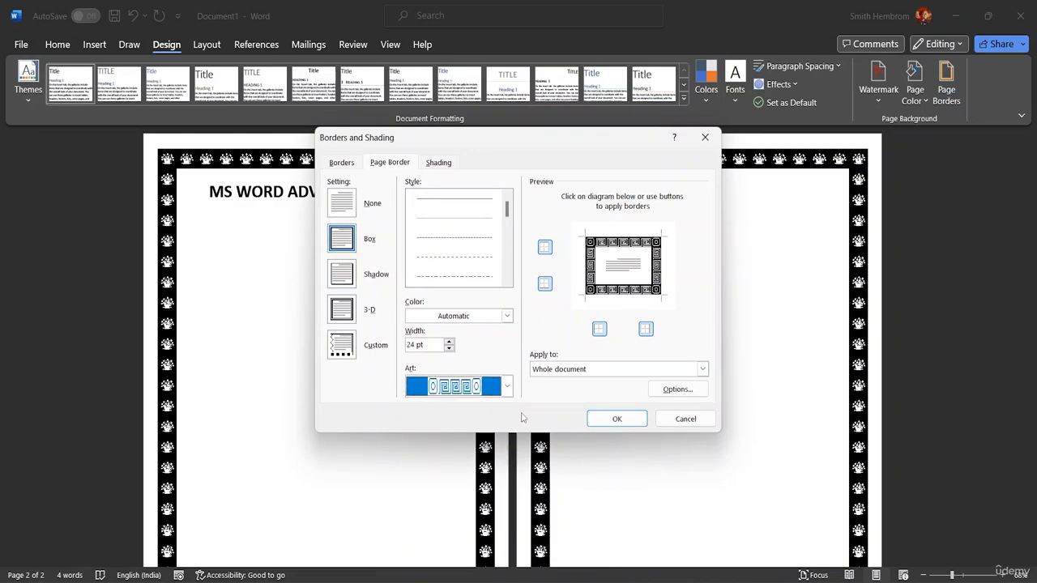
left_click(702, 370)
left_click(596, 391)
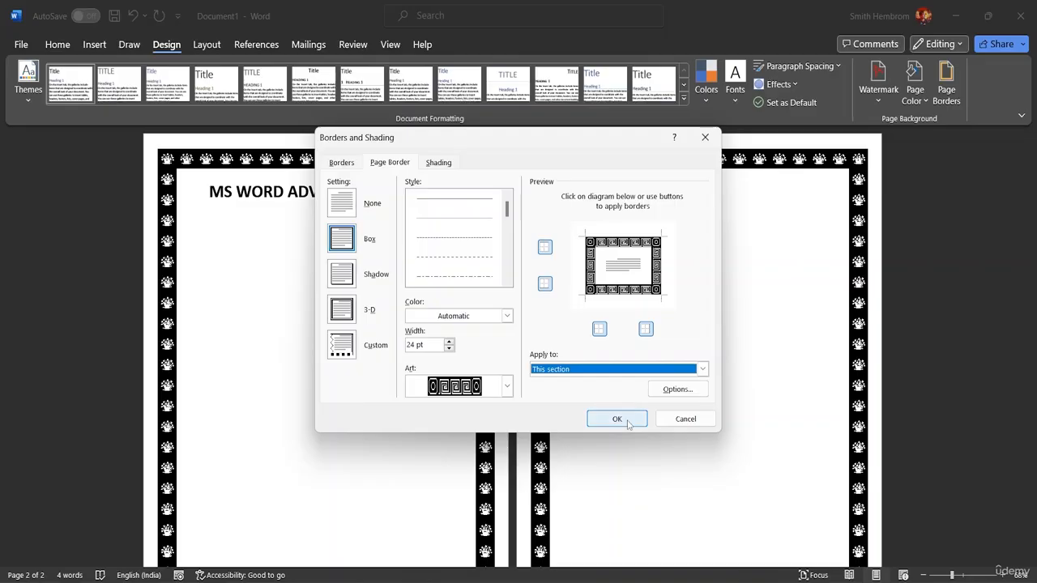
left_click(617, 419)
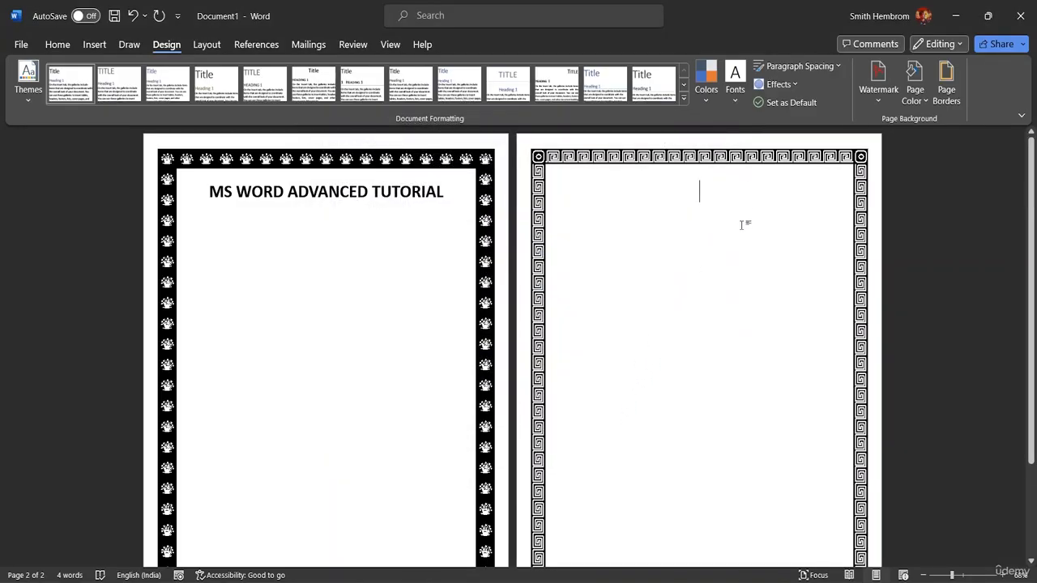
Step: Examine the page borders of both pages from top to bottom
scroll(746, 259, "down", 3)
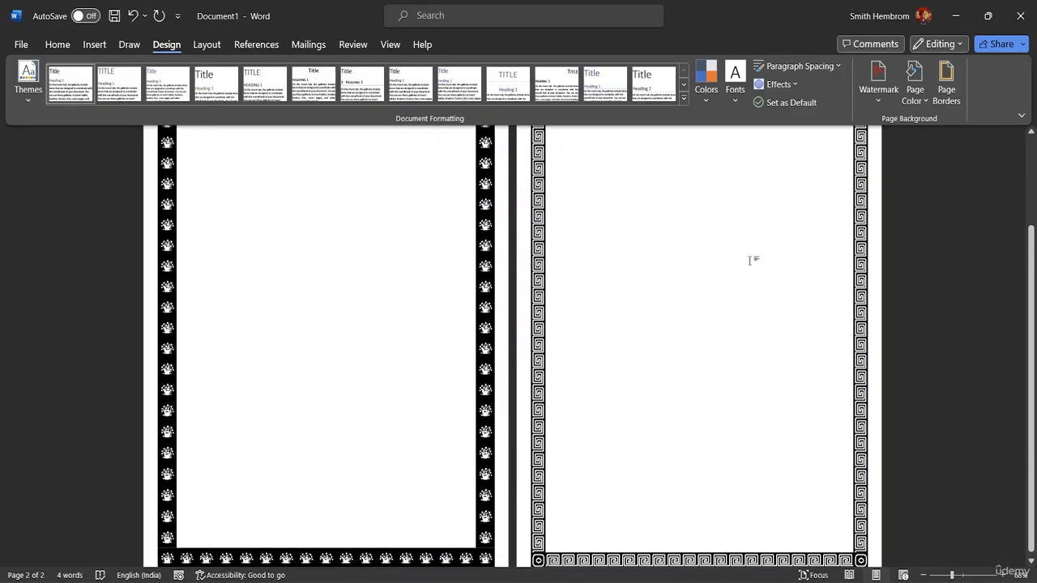
scroll(742, 254, "up", 3)
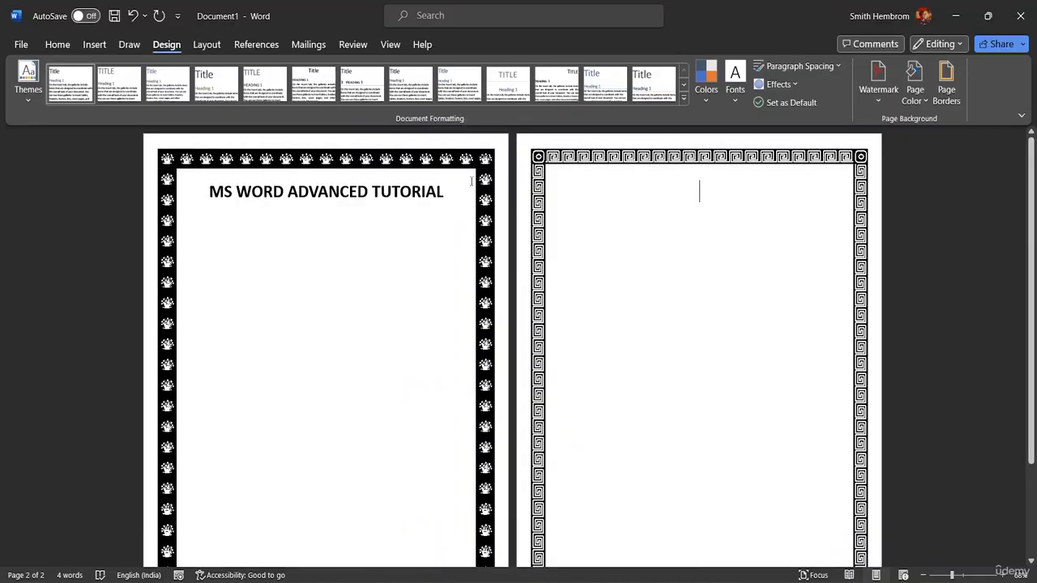
scroll(686, 271, "down", 4)
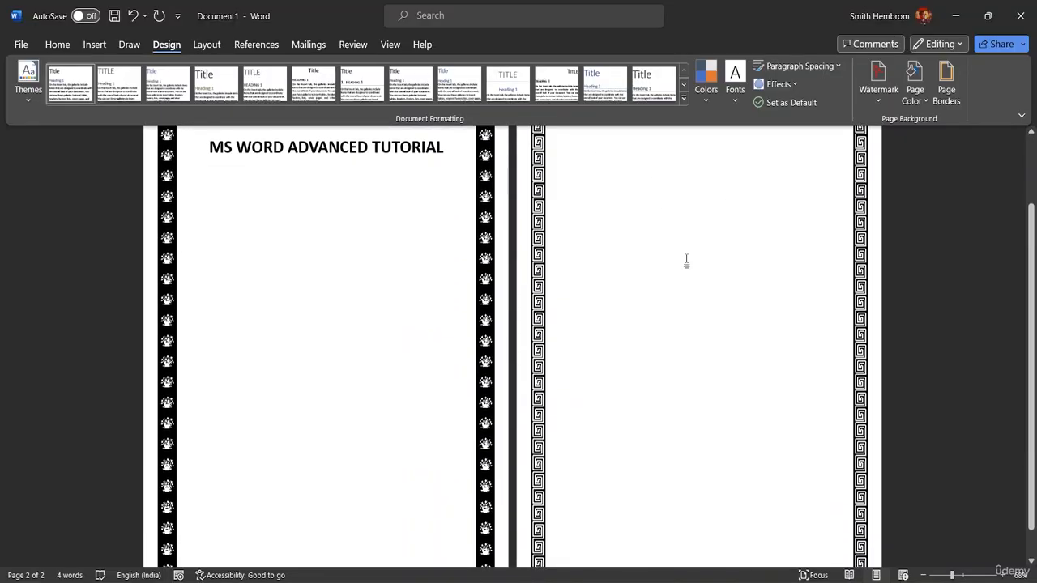
scroll(683, 255, "up", 3)
scroll(683, 255, "up", 2)
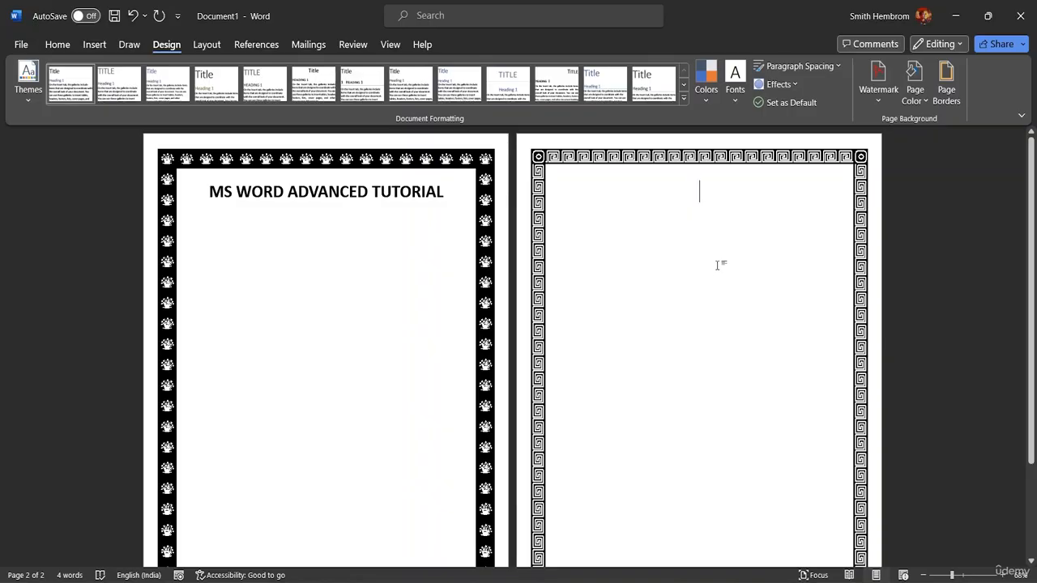
scroll(713, 266, "down", 5)
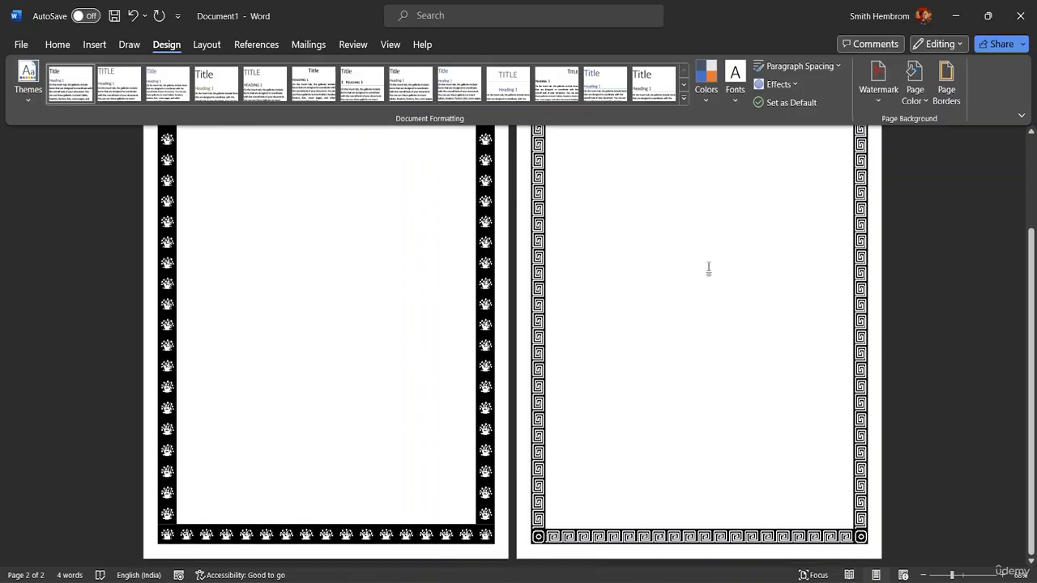
scroll(705, 267, "up", 5)
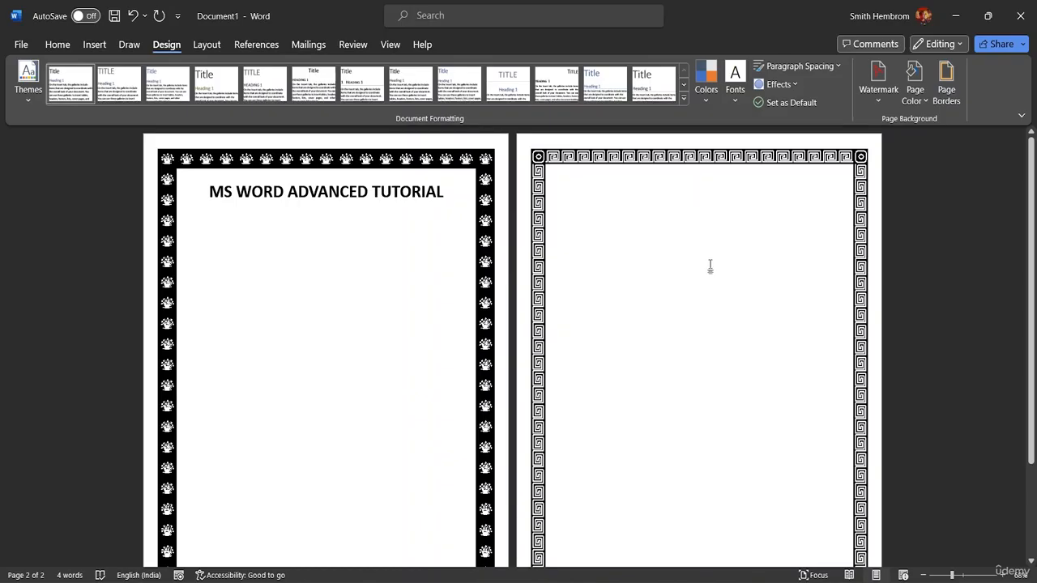
Step: Enter the heading "THE ADVANCED METHODS THAT WE WILL LEARN IN THIS CLASS" on the second page
type("T")
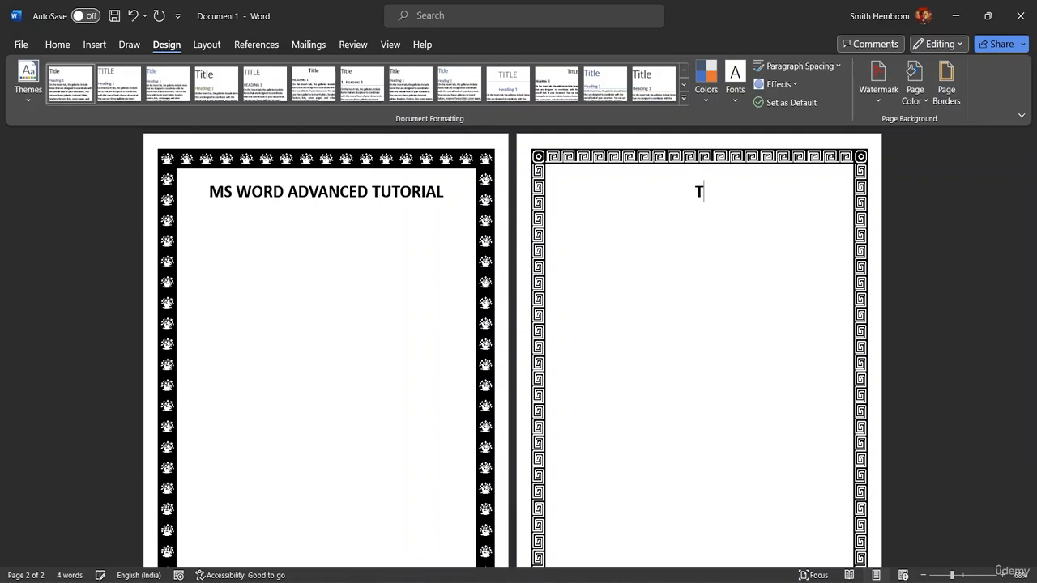
type("HE ADV")
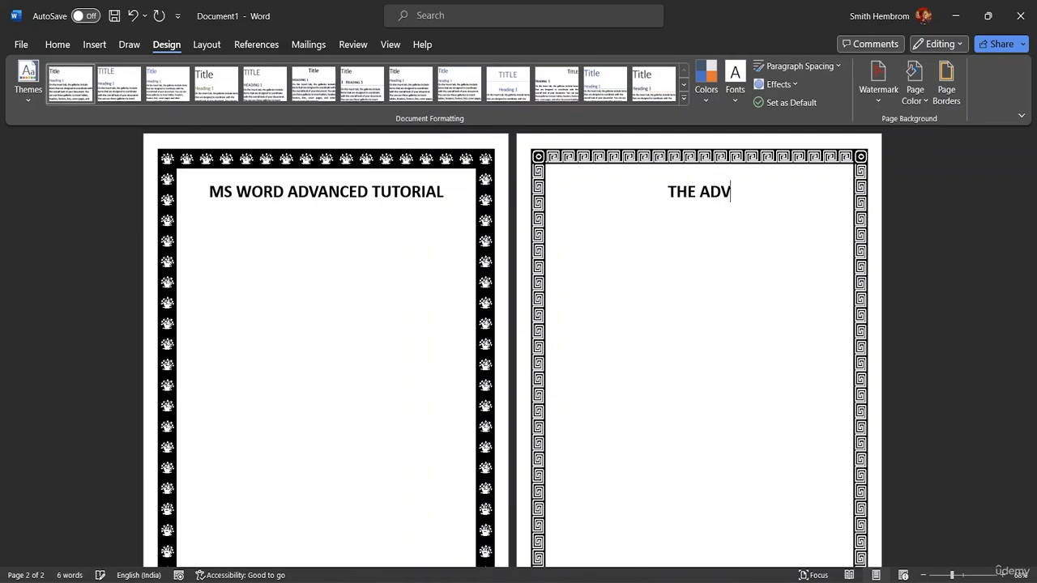
type("ANCEX")
key("BackSpace")
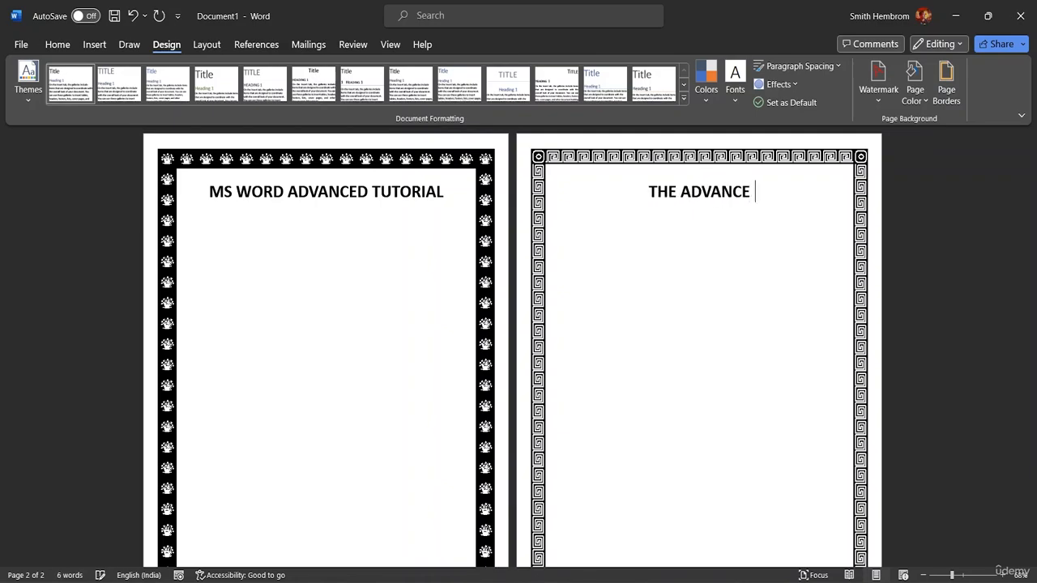
key("BackSpace")
type("D METH")
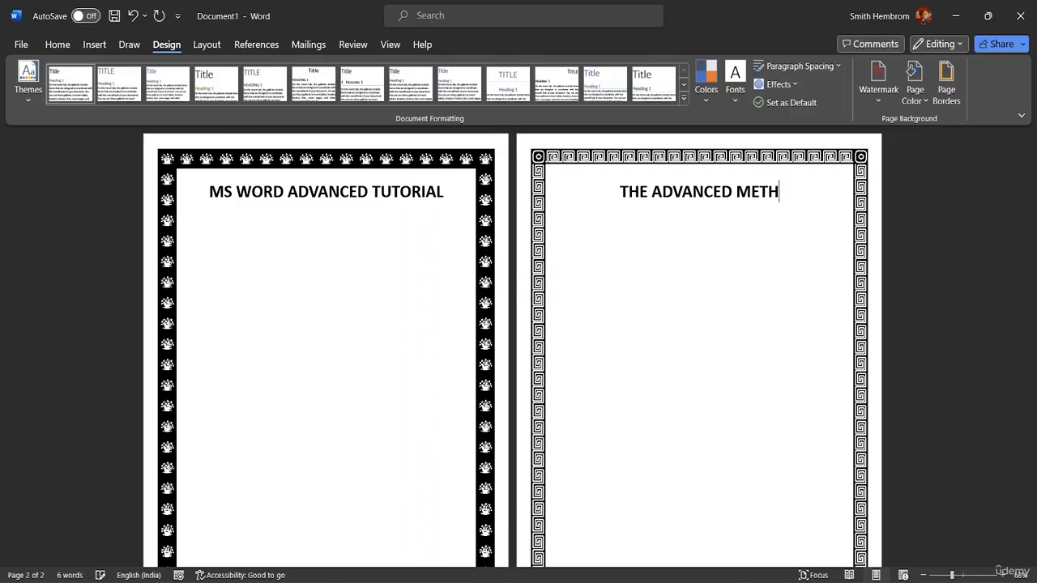
type("ODS ")
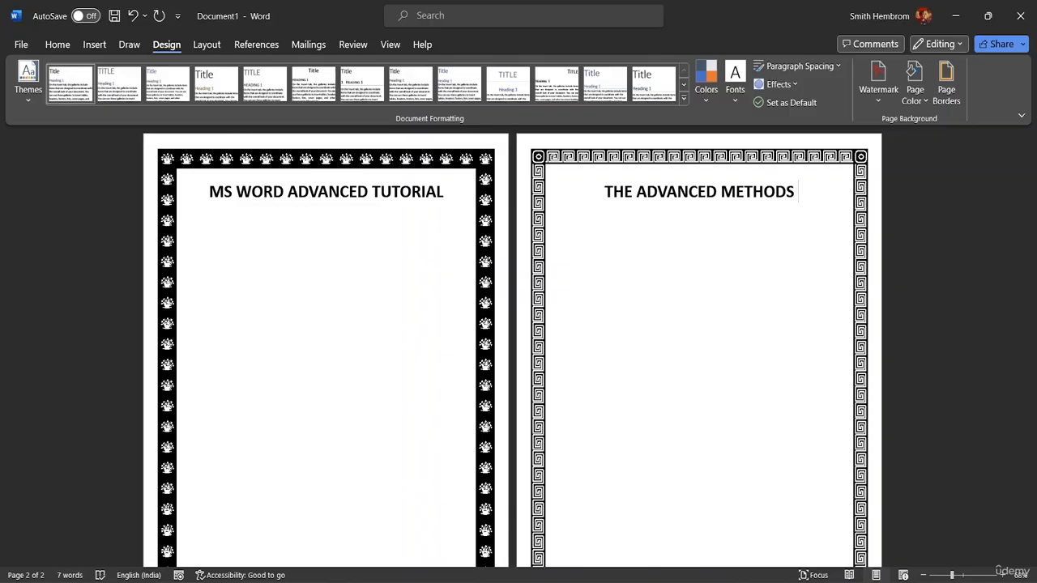
type("W")
key("BackSpace")
type("THA")
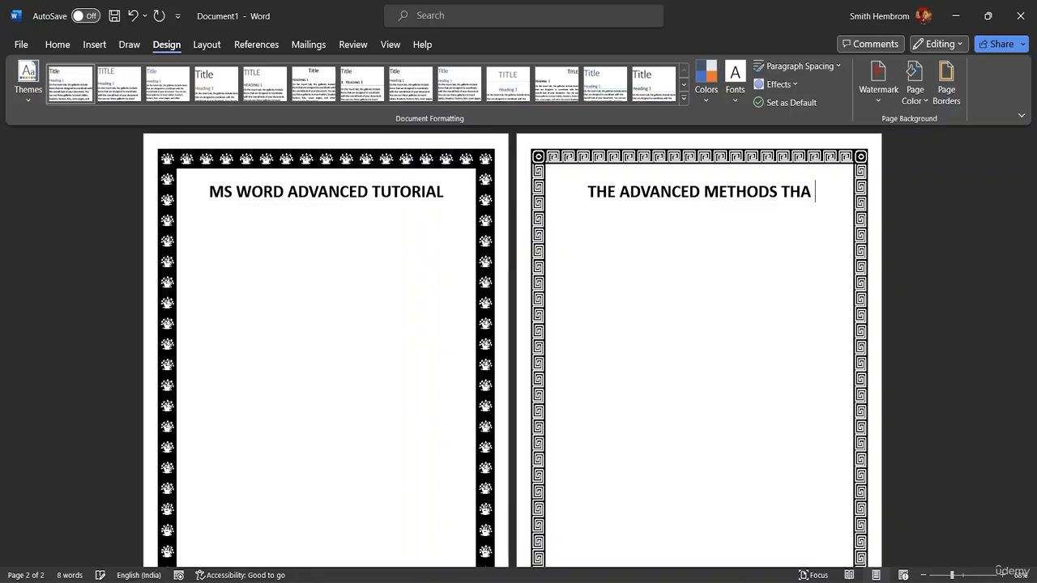
type("T WEE D")
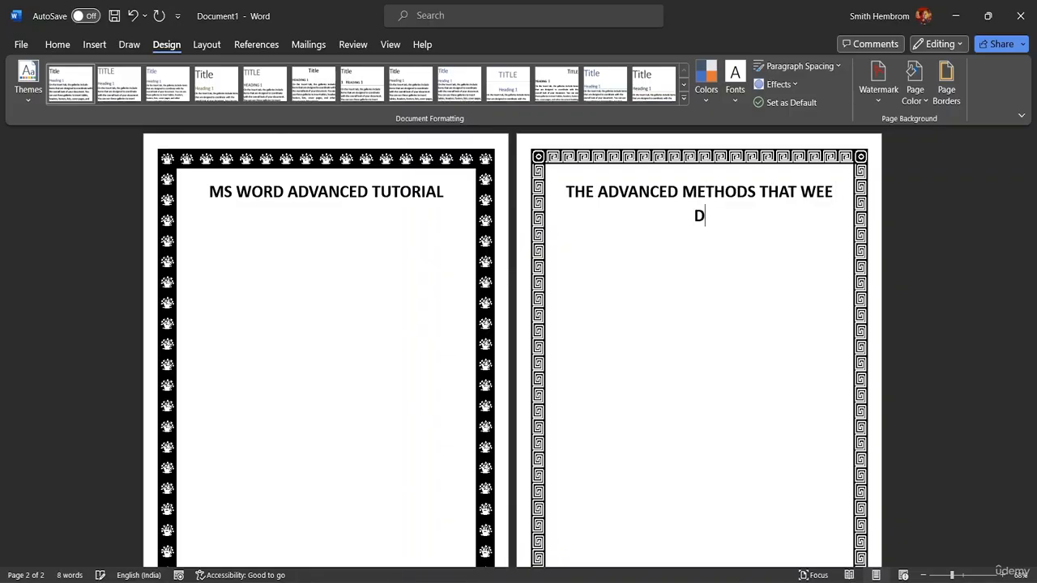
key("BackSpace")
key("BackSpace")
key("BackSpace")
key("BackSpace")
type("E ")
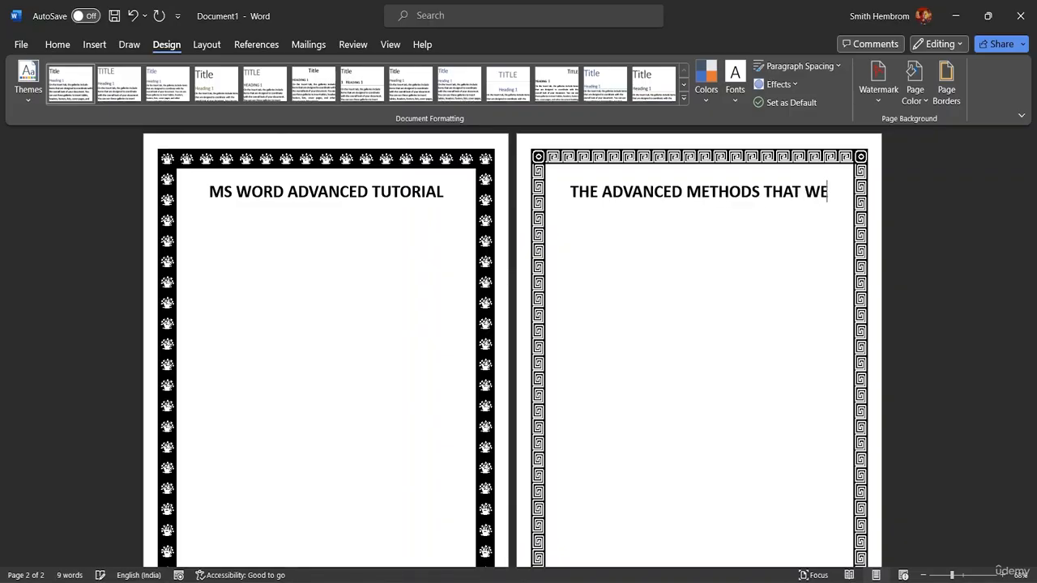
type("WILL ")
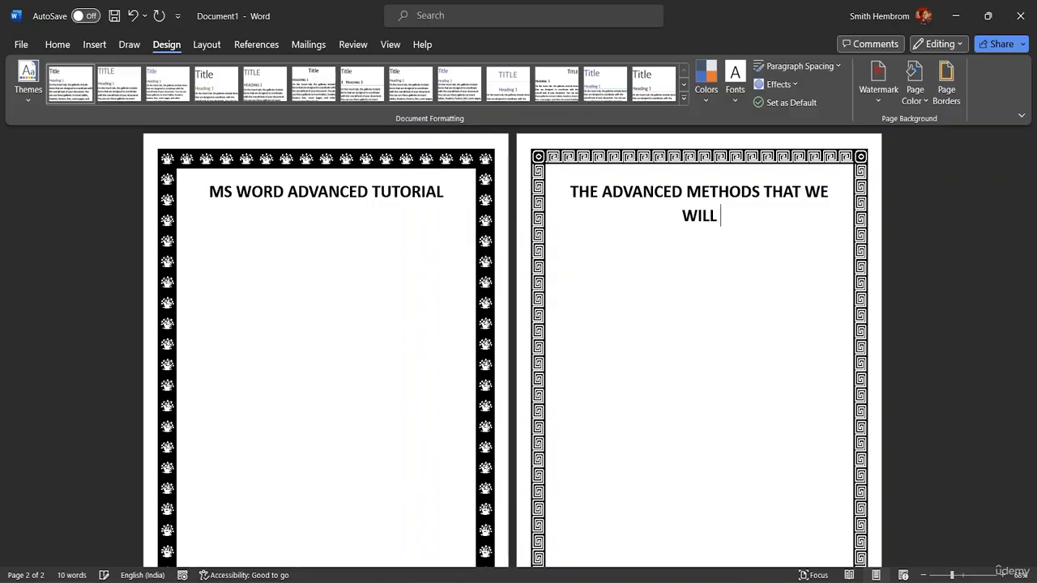
type("LEATN")
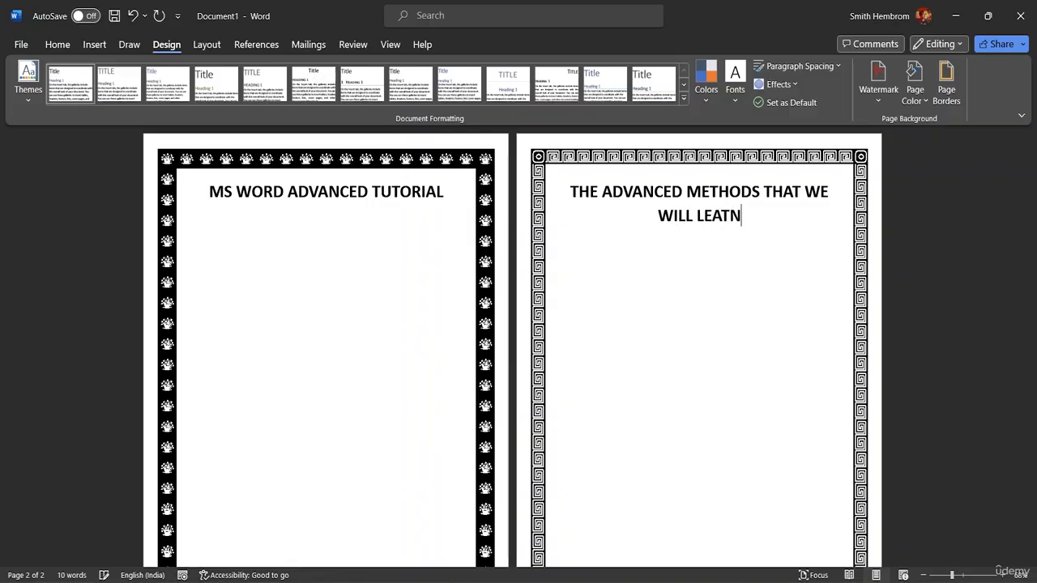
key("BackSpace")
key("BackSpace")
type("RN")
type("IN")
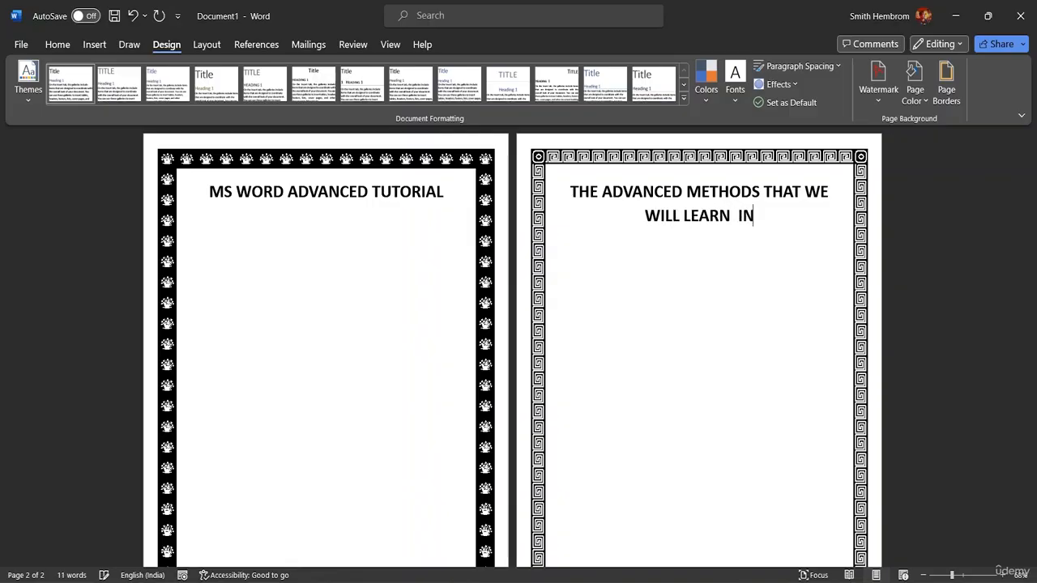
type(" THIS CLS")
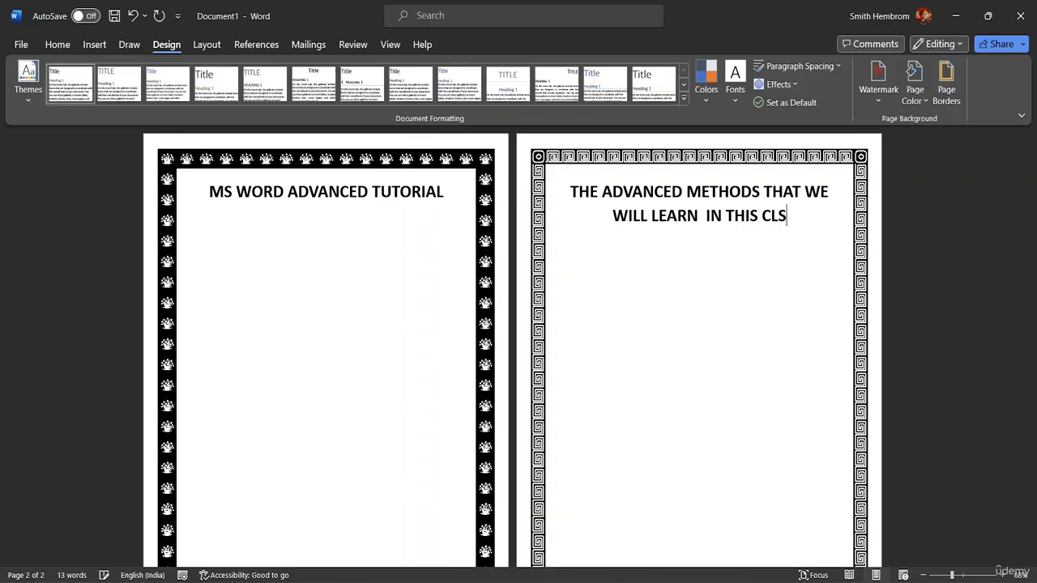
key("BackSpace")
type("ASS")
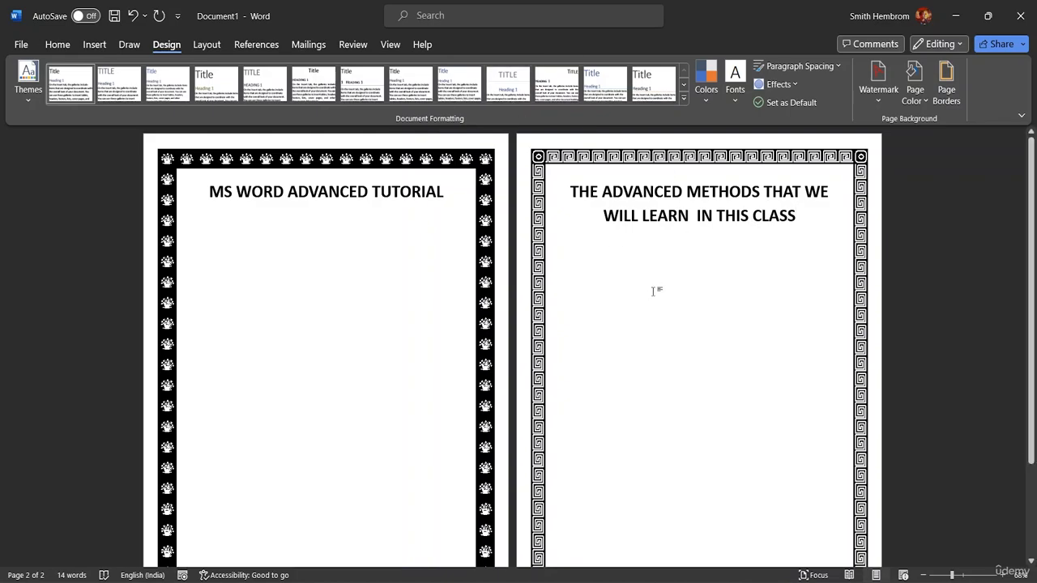
Step: Insert a Next Page section break after the second page's heading
left_click(208, 47)
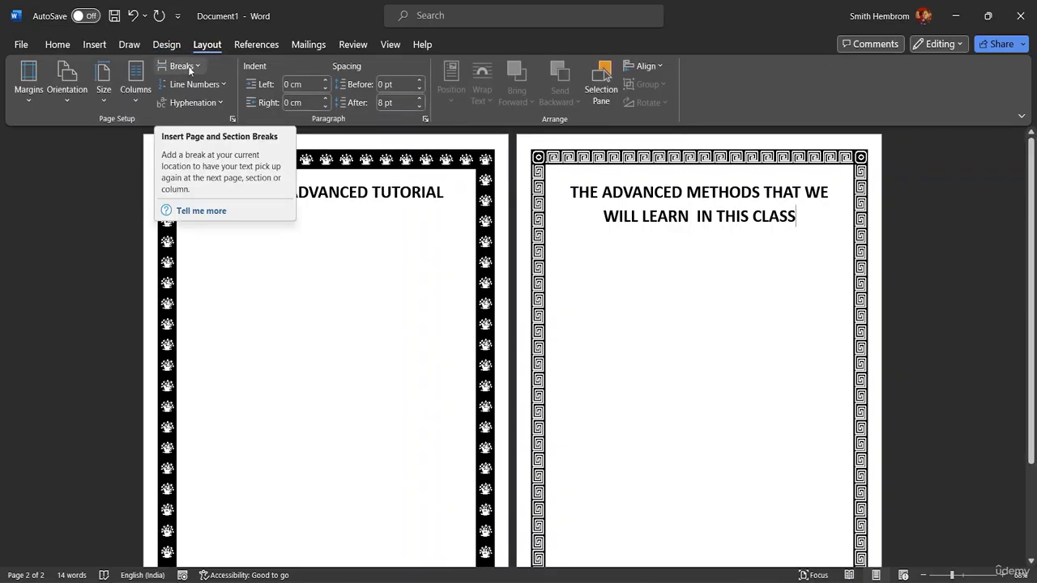
left_click(189, 67)
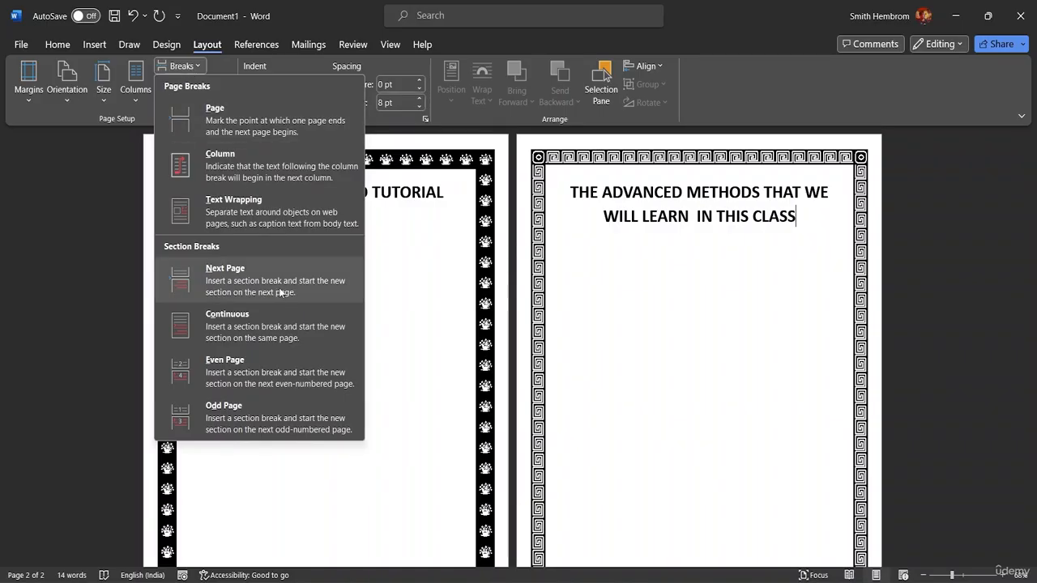
left_click(223, 271)
Step: Choose the orange-and-teal art page border for the new third page and set it to apply to This section
scroll(567, 348, "down", 3)
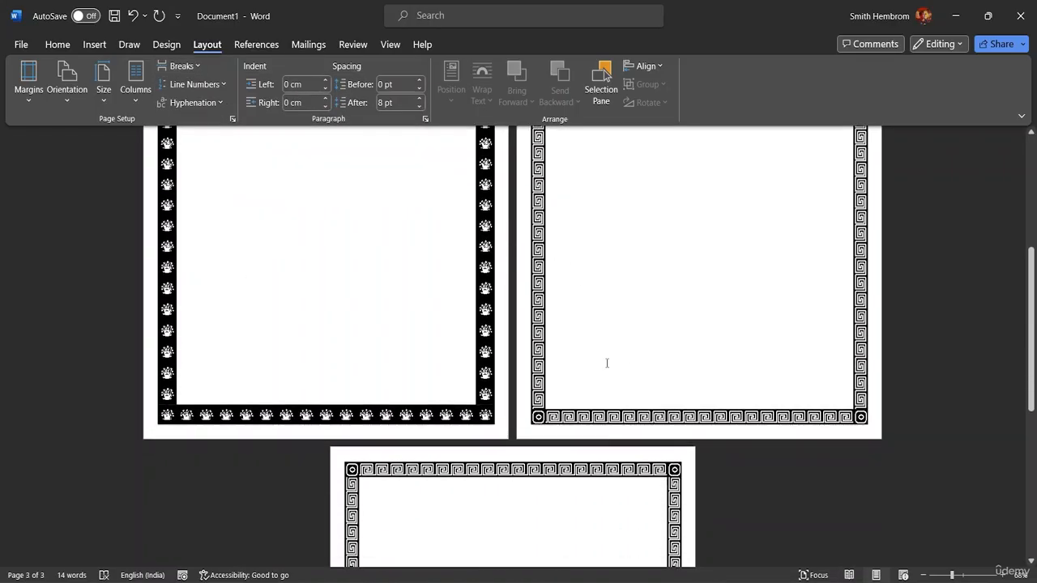
scroll(541, 365, "down", 5)
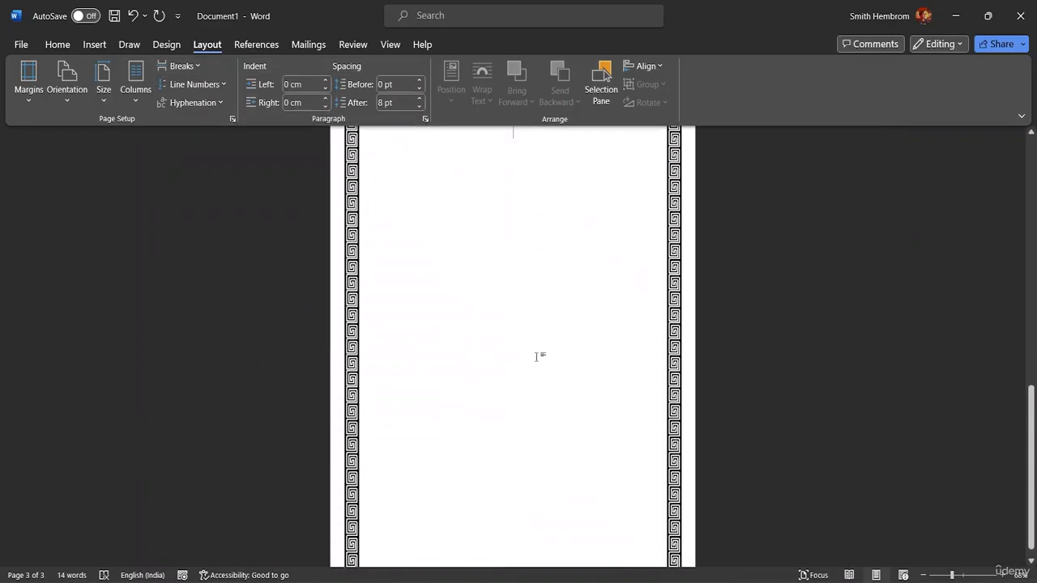
scroll(537, 354, "up", 1)
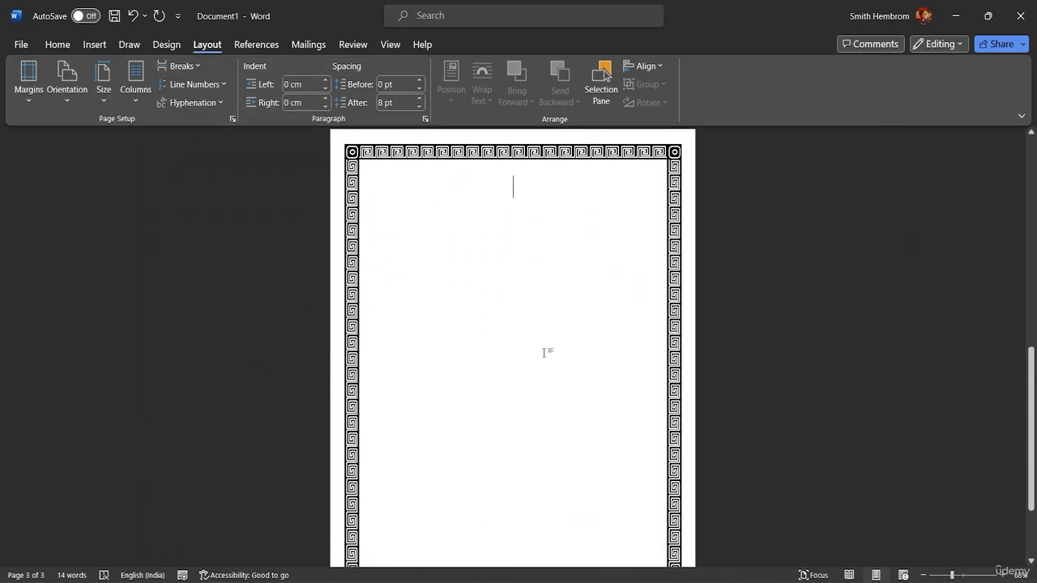
left_click(169, 46)
left_click(946, 89)
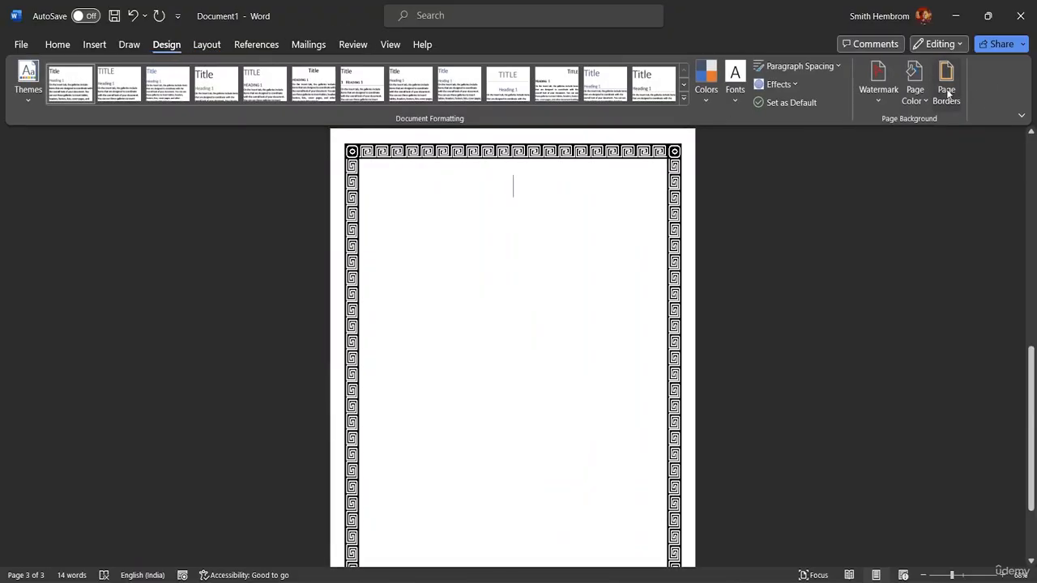
left_click(507, 386)
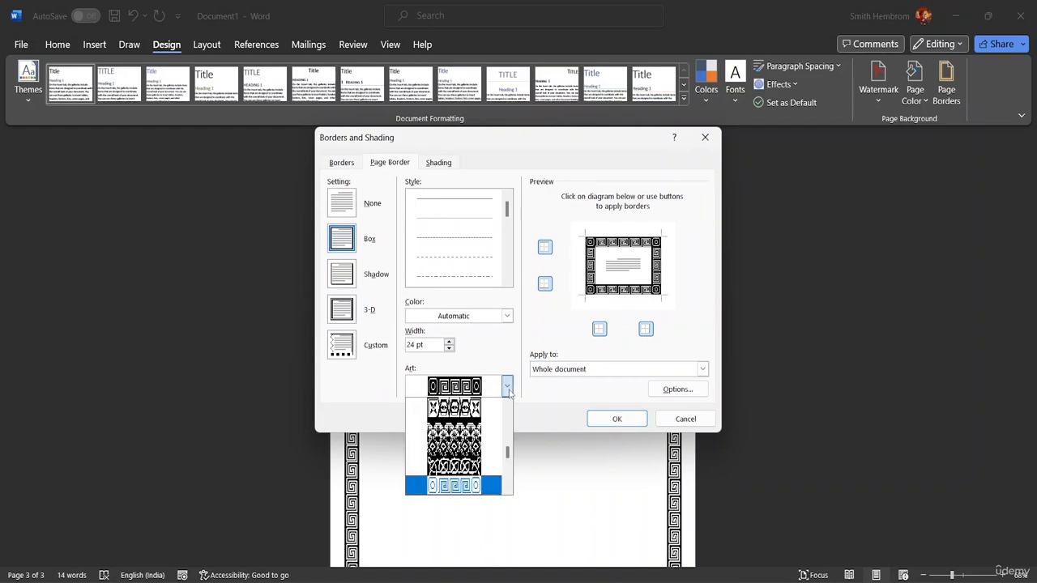
scroll(475, 453, "up", 3)
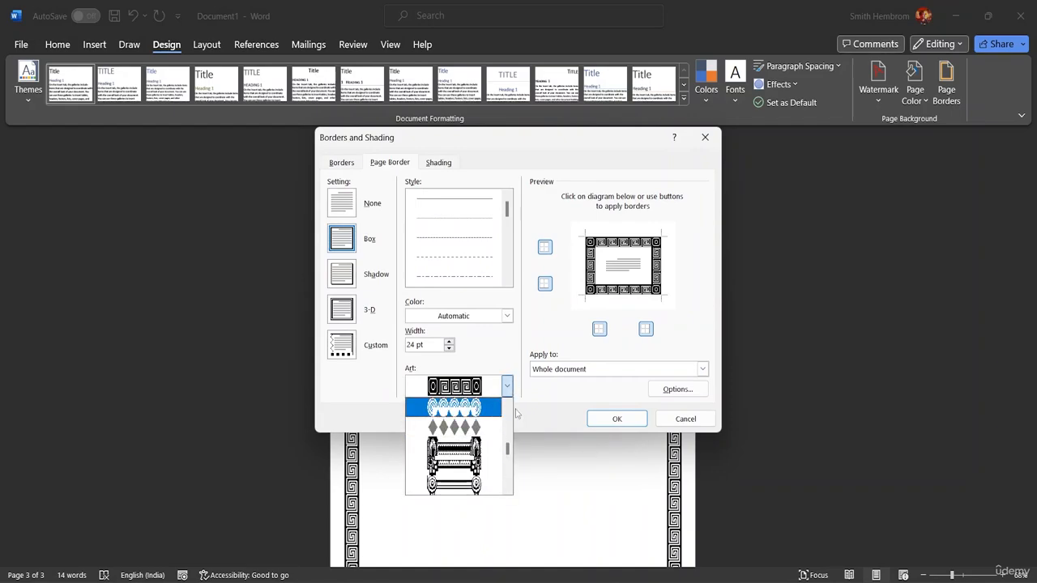
left_click(507, 407)
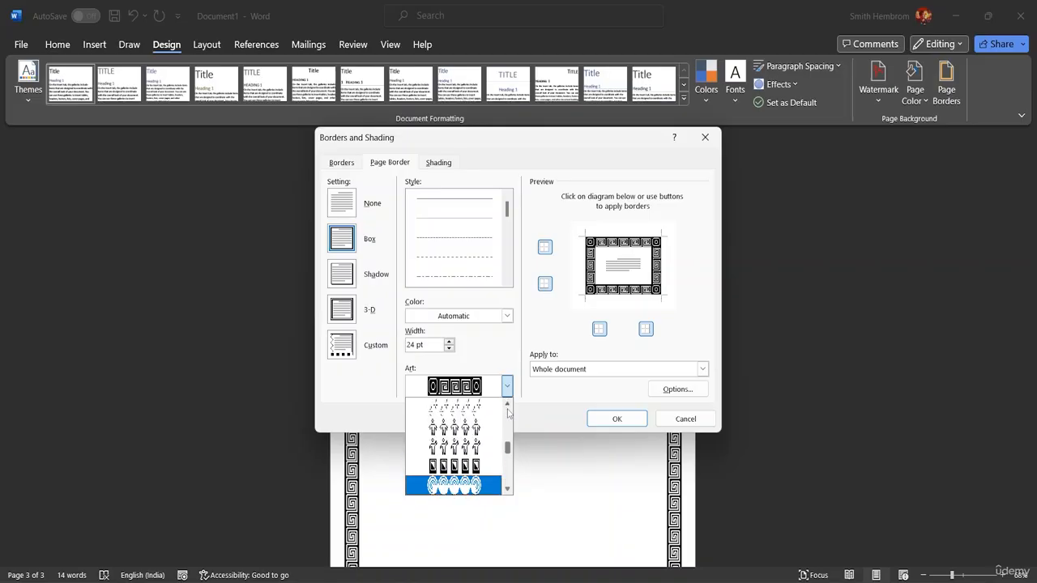
left_click(507, 408)
left_click(507, 408)
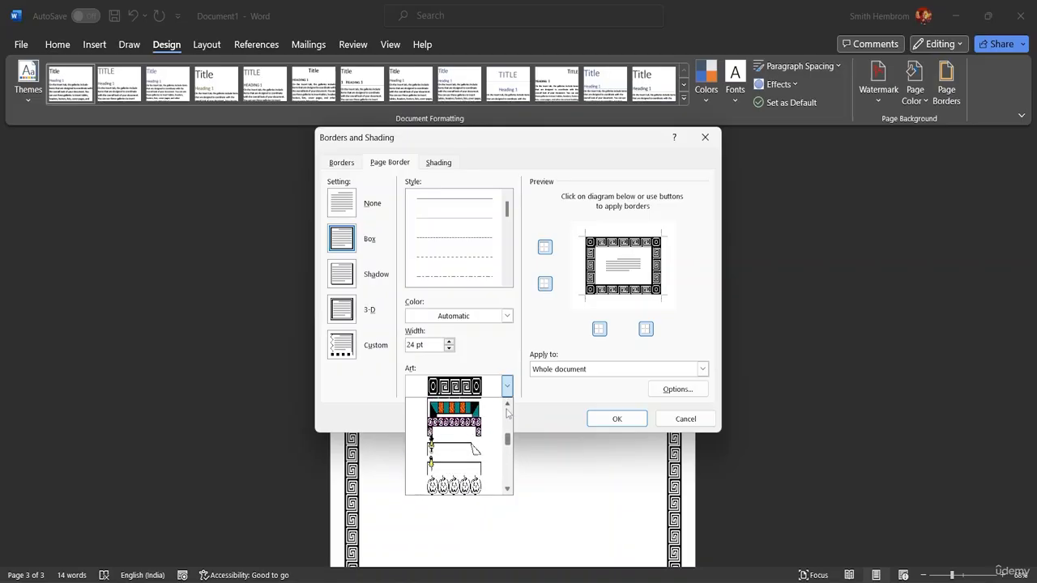
left_click(507, 411)
left_click(507, 415)
left_click(507, 419)
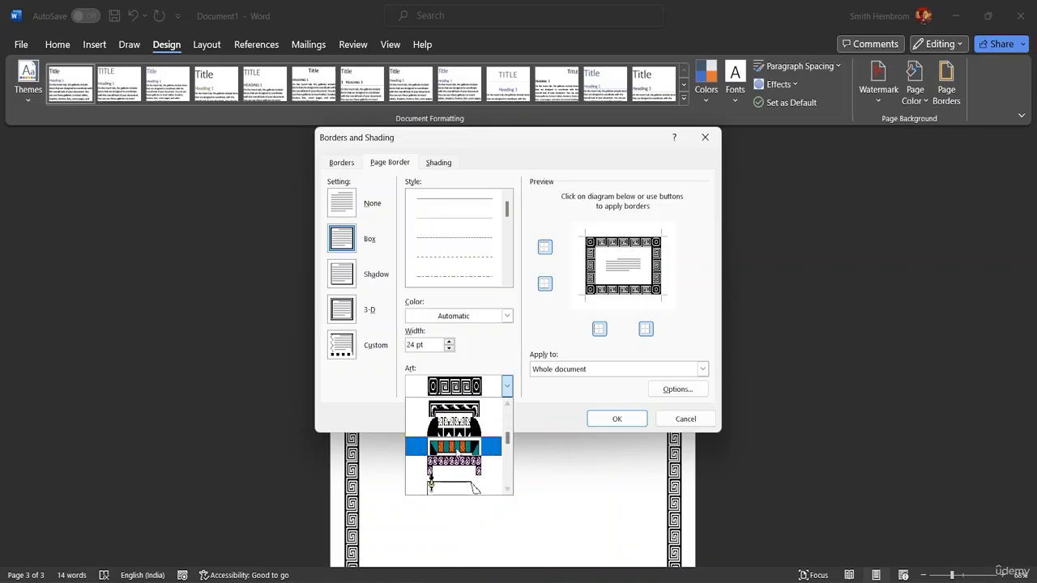
left_click(458, 454)
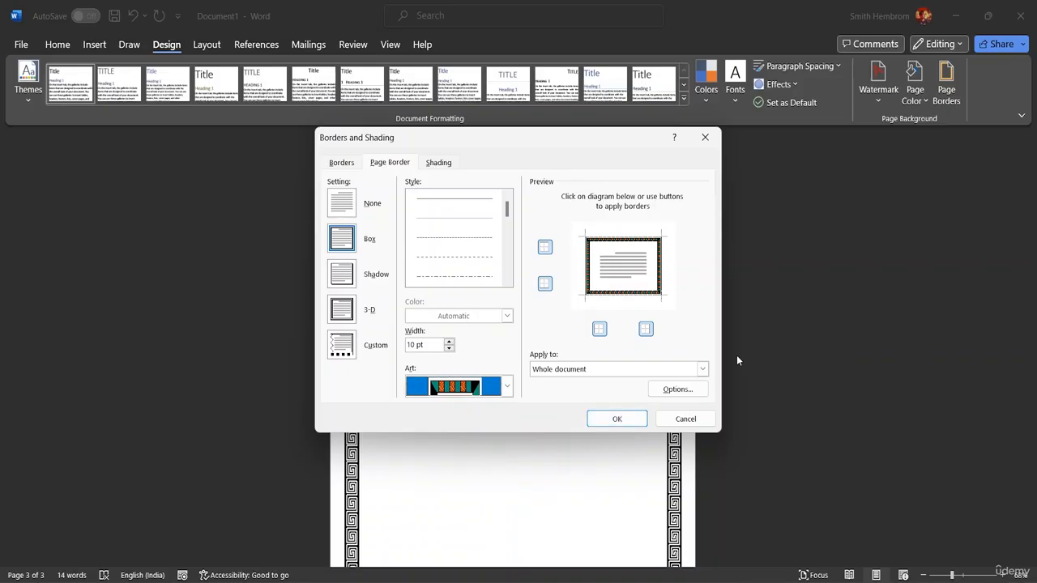
left_click(702, 370)
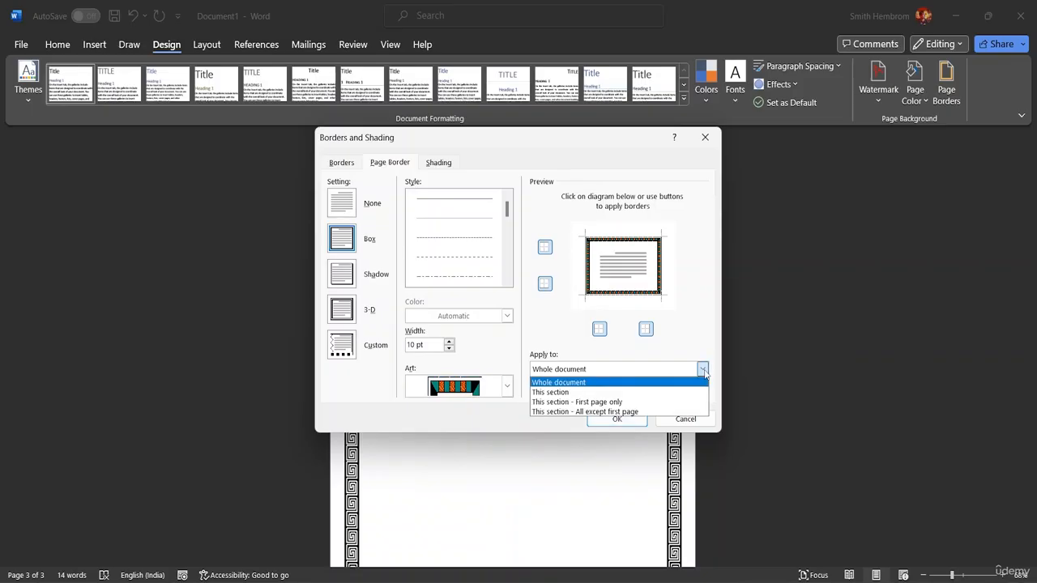
left_click(622, 392)
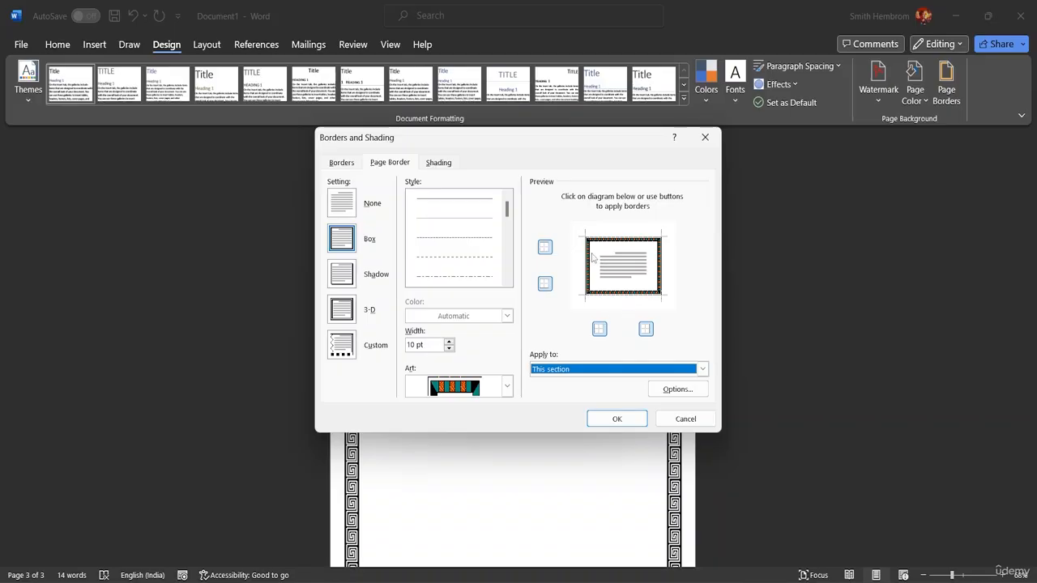
Step: Turn off the right, left, top and bottom sides of the page border in the preview
left_click(646, 328)
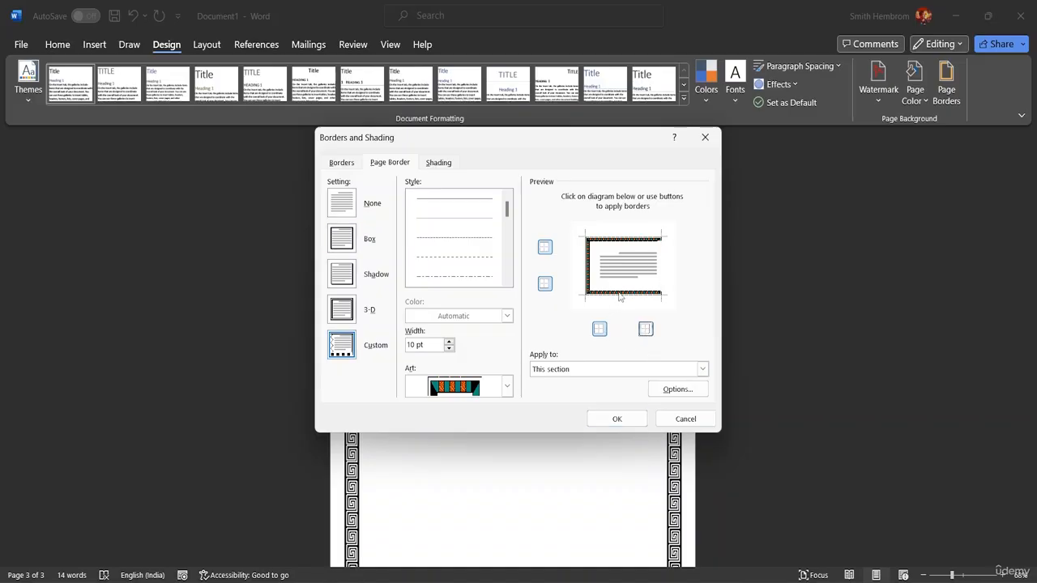
left_click(599, 329)
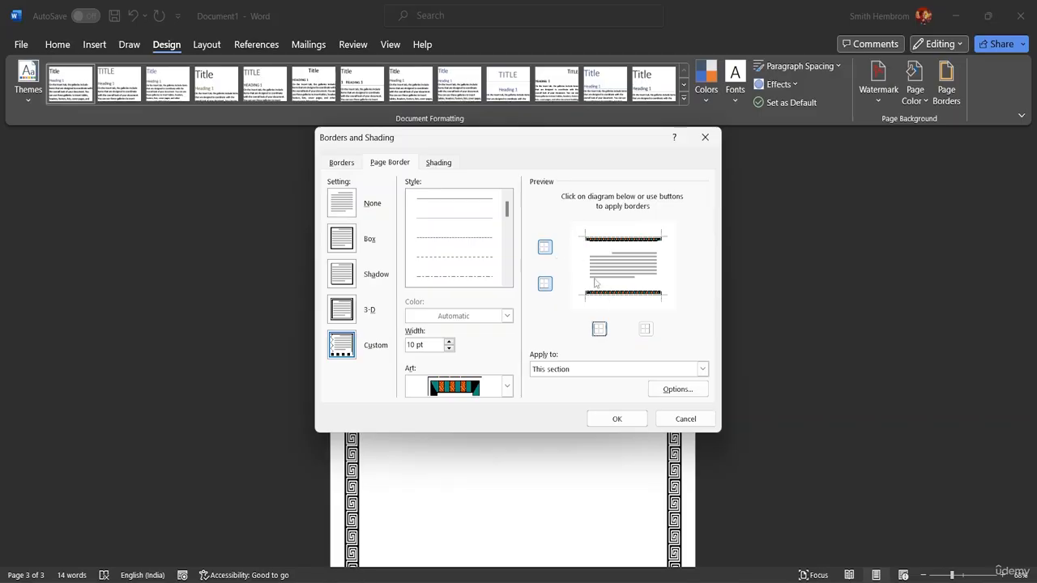
left_click(546, 248)
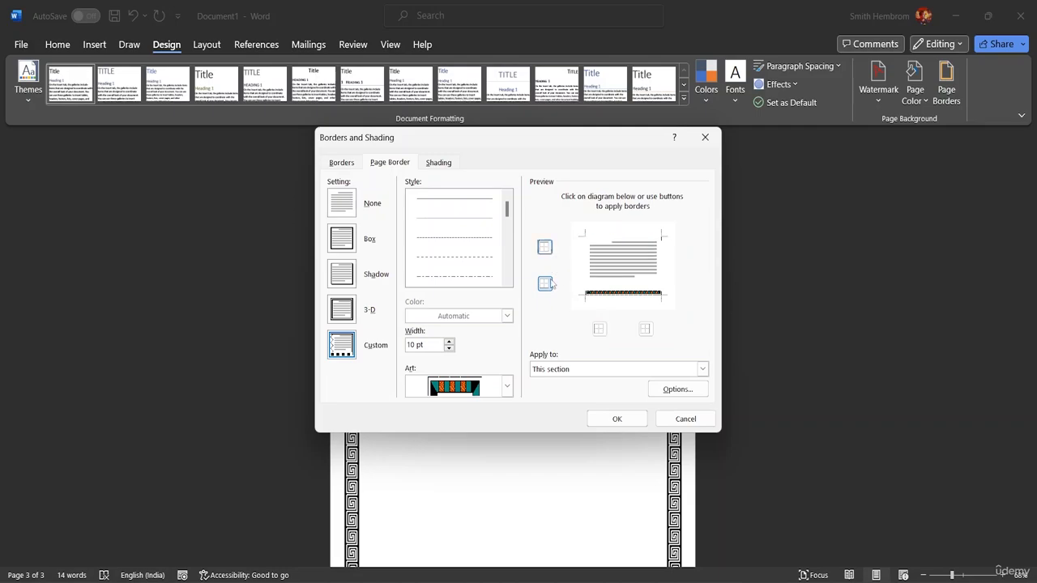
left_click(546, 283)
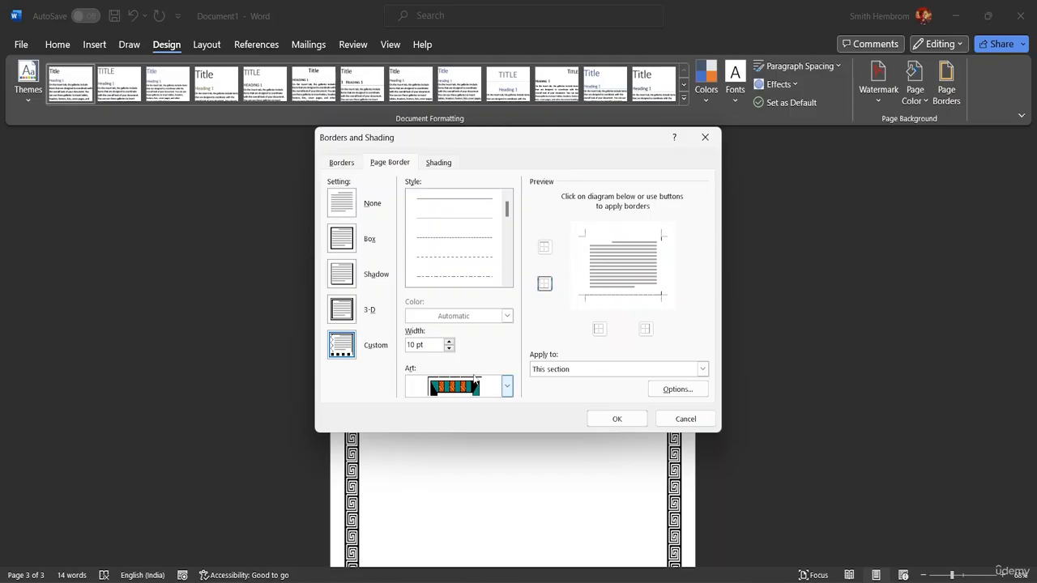
Step: Turn the left, right, bottom and top sides of the page border back on in the preview
left_click(598, 329)
left_click(645, 329)
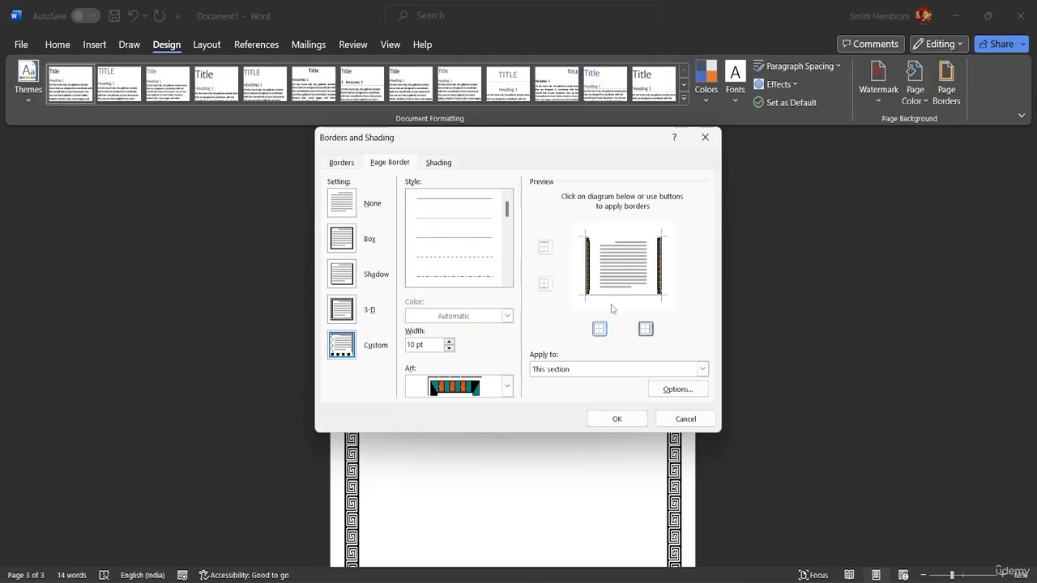
left_click(543, 284)
left_click(545, 247)
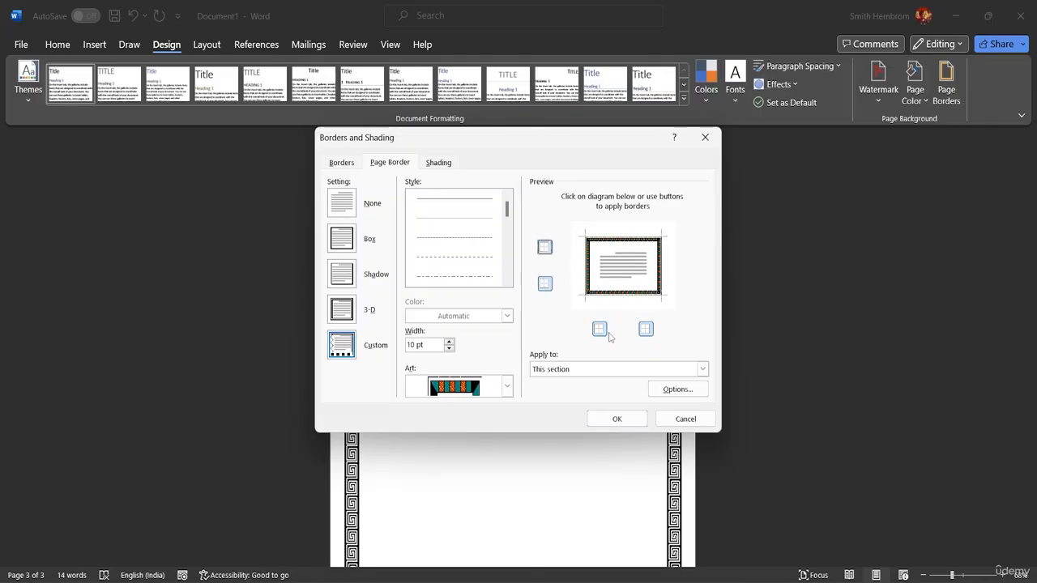
Step: Apply the orange-and-teal border to the third page's section and check it against the other pages
left_click(615, 417)
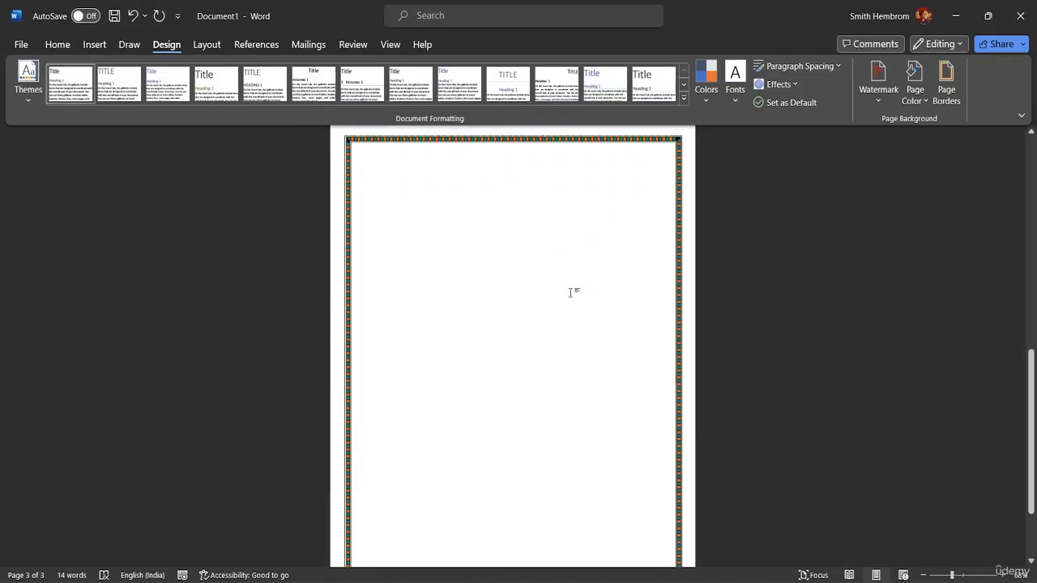
scroll(570, 293, "down", 3)
scroll(570, 293, "up", 5)
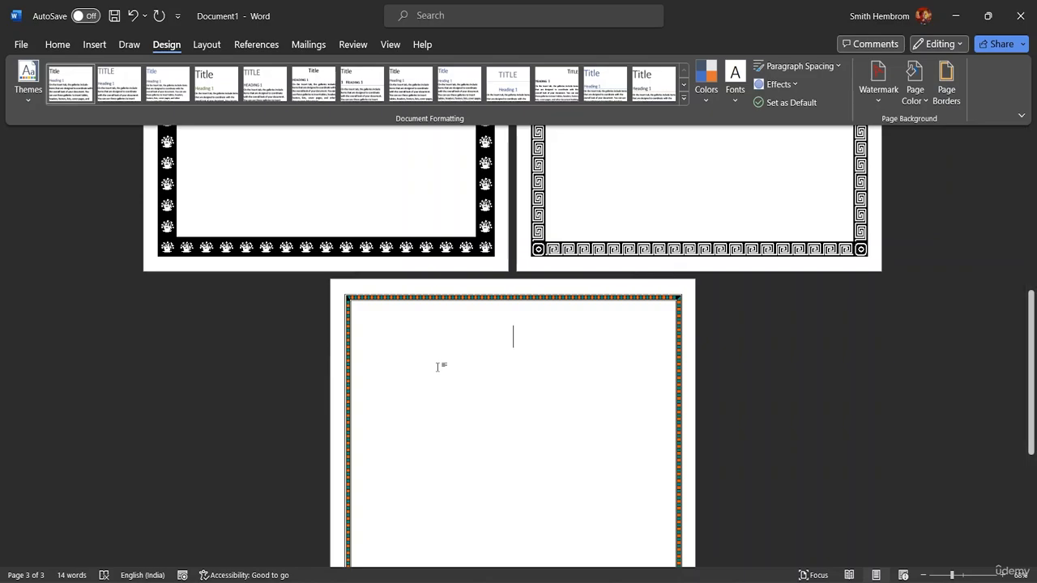
Step: Begin the third page's heading with "LET'S"
type("LET")
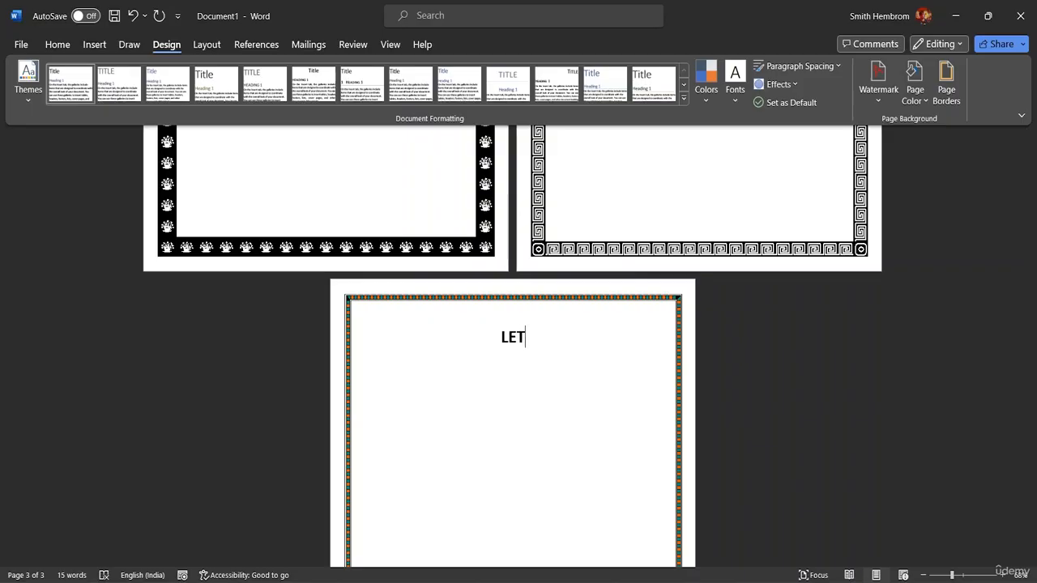
type("'SS")
key("BackSpace")
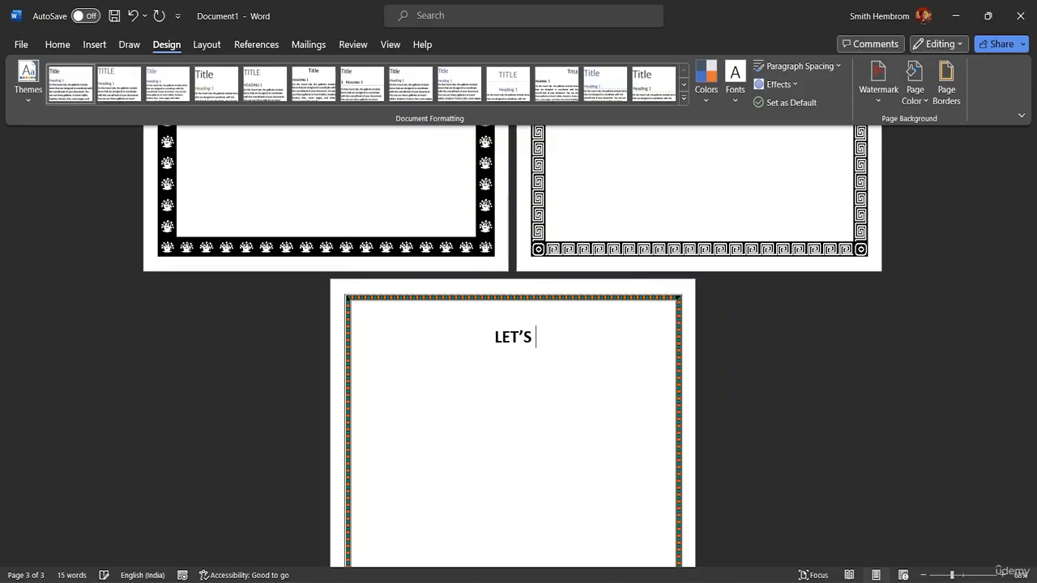